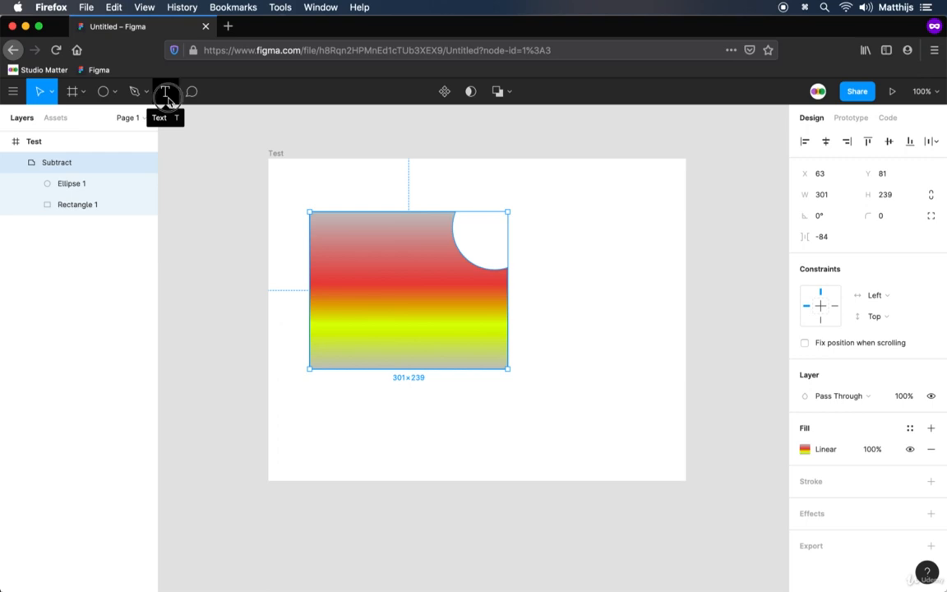
Add the text "Sentence this blablala" below the gradient shape and move it right to about X 271, Y 374.
left_click(166, 94)
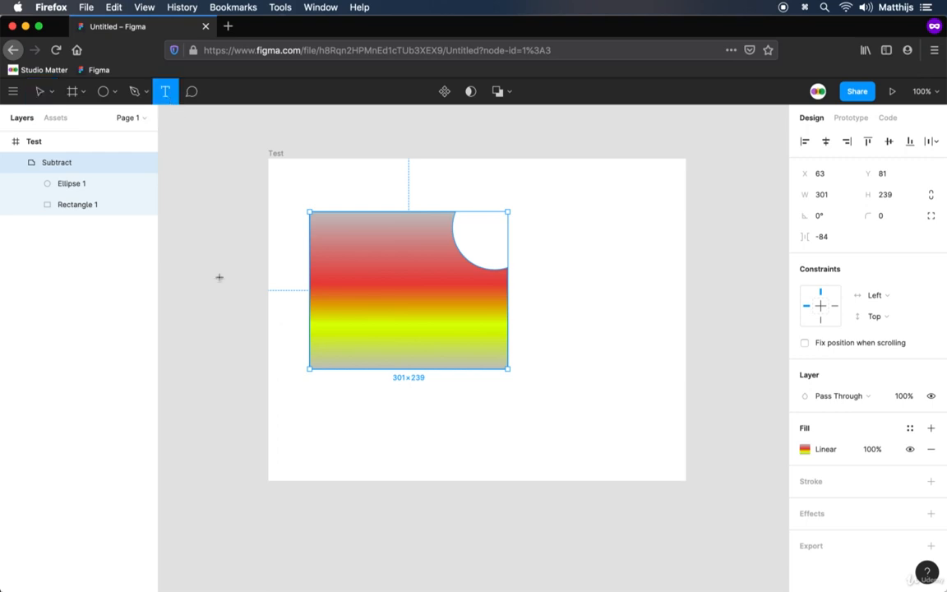
left_click(318, 406)
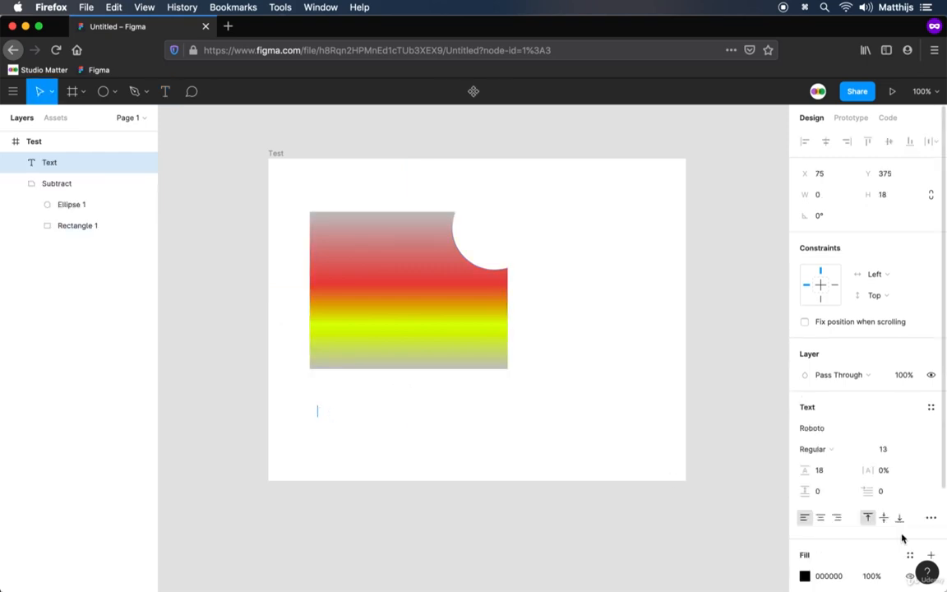
type("Sentenc")
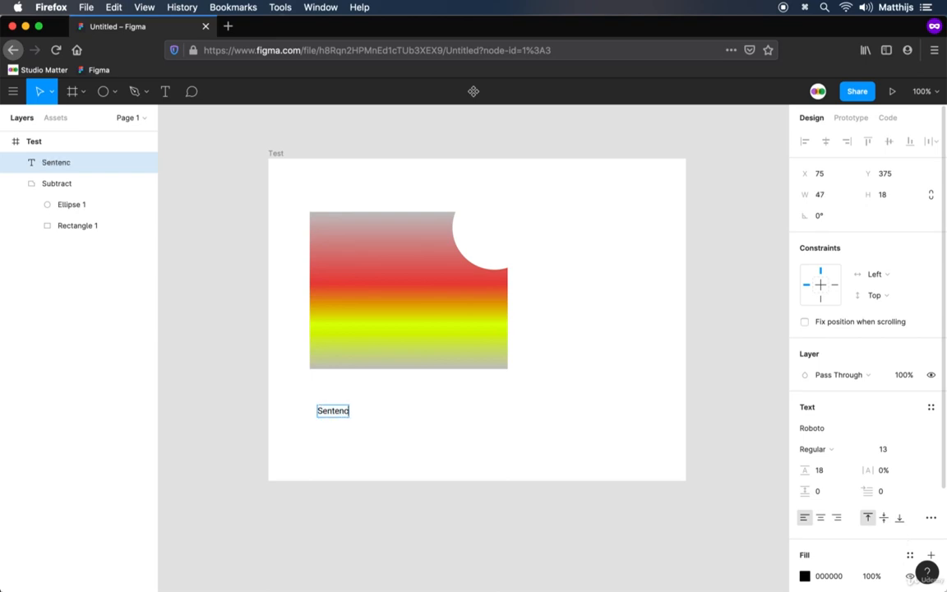
type("e this blablala")
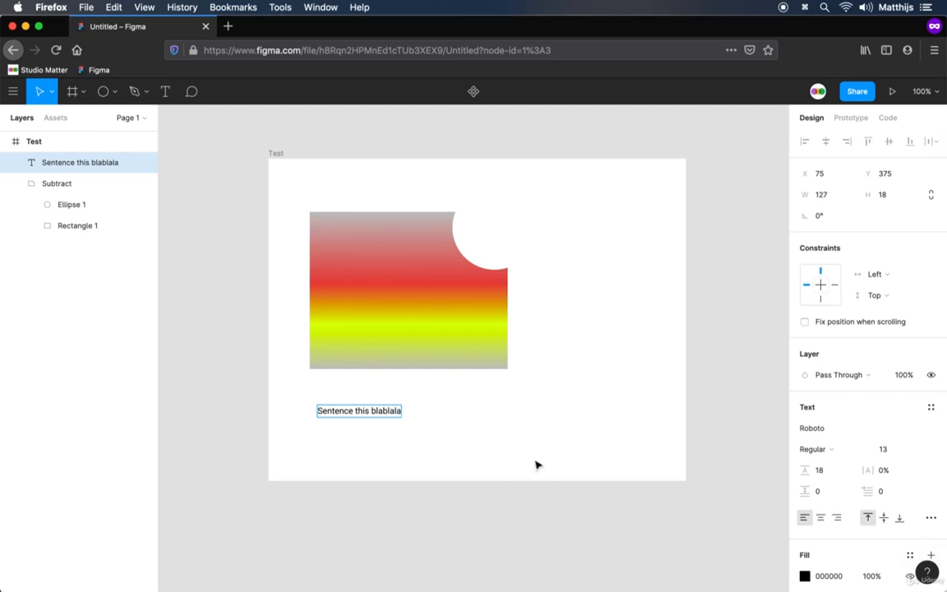
key("Escape")
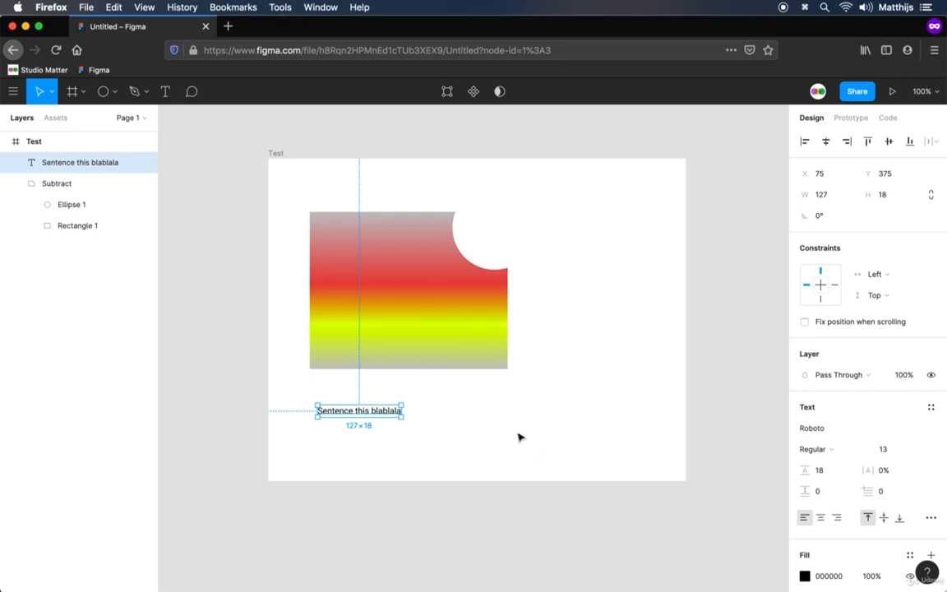
left_click(518, 434)
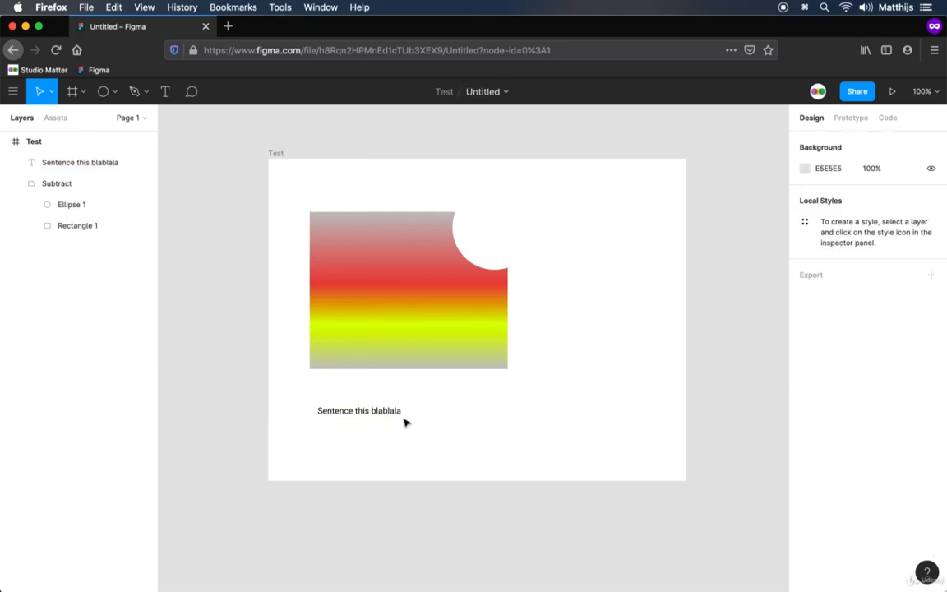
left_click_drag(403, 415, 522, 418)
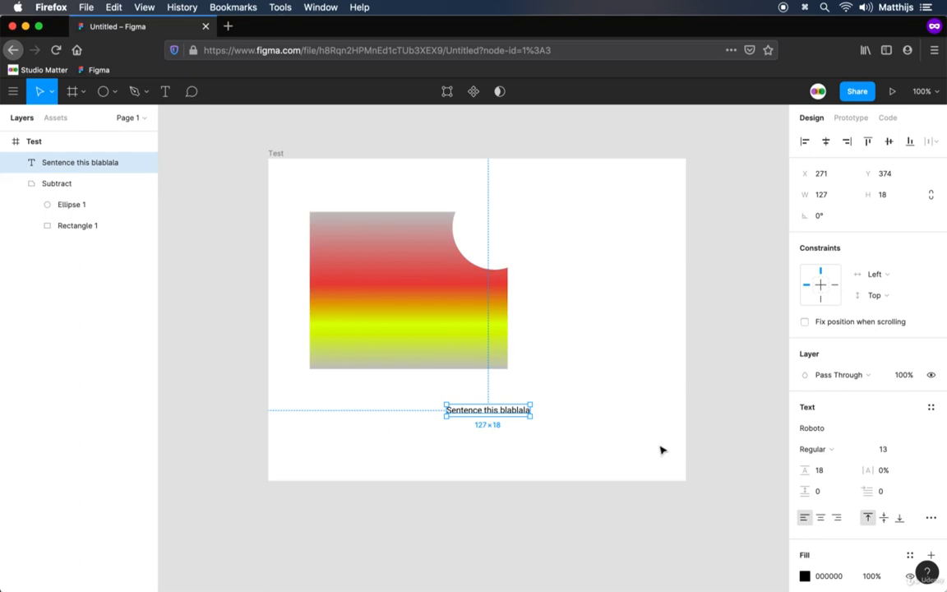
Create a fixed text box about 176 × 79 beside the sentence, containing "Sentence dlkj come to the end line of.".
key("t")
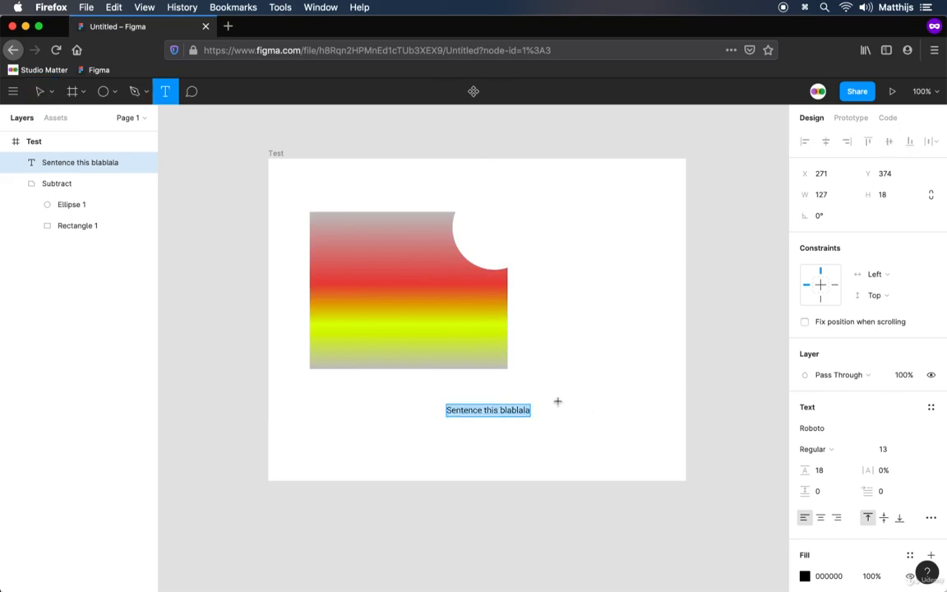
left_click_drag(557, 401, 562, 405)
left_click_drag(621, 436, 676, 458)
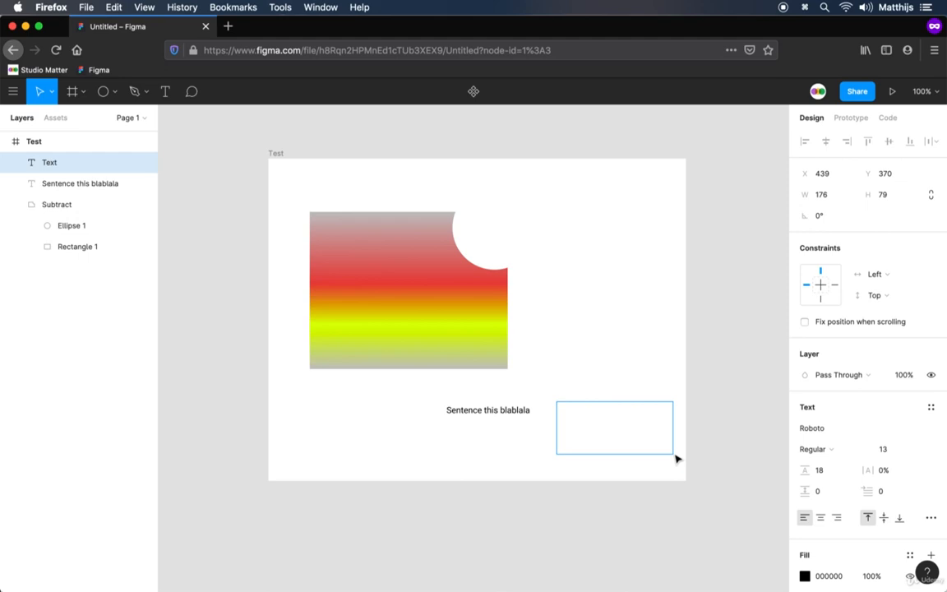
type("Sentence dlkj")
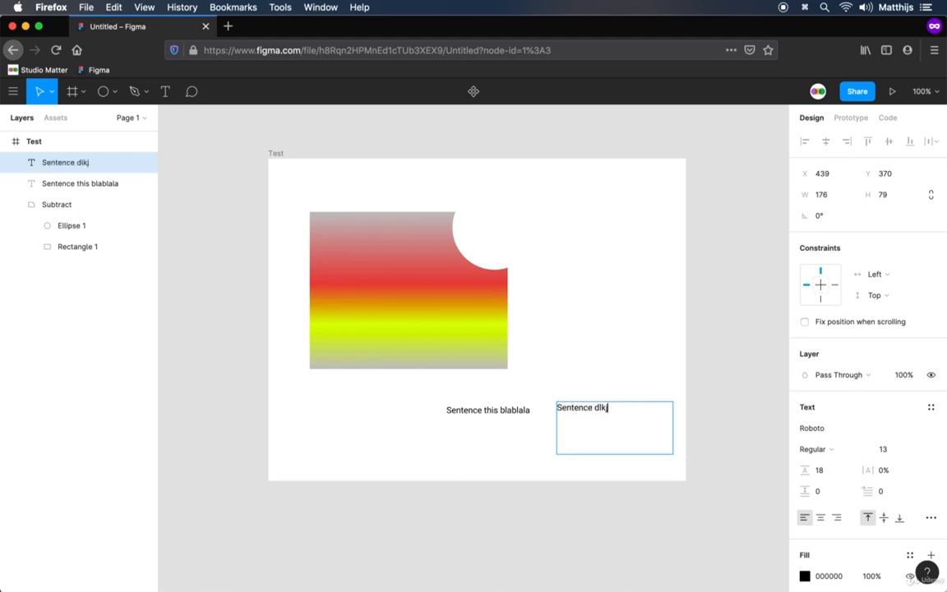
type(" come to the end line of.")
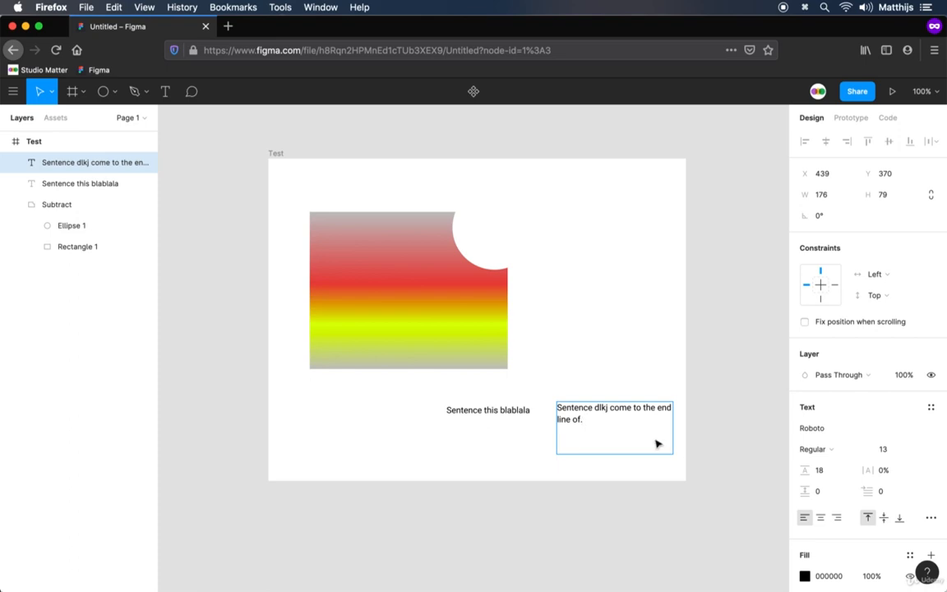
left_click(658, 335)
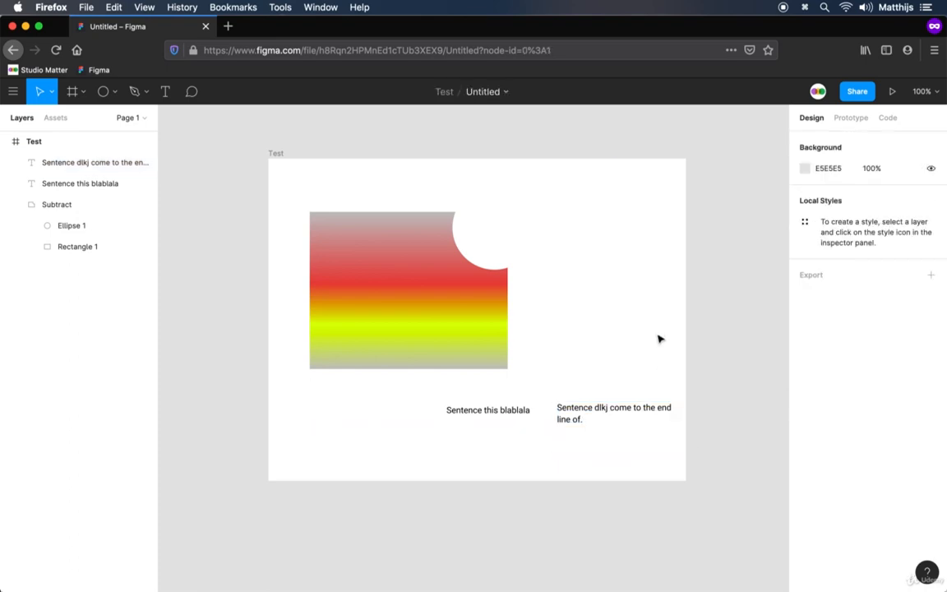
Nudge the text box slightly right and move "Sentence this blablala" left to about X 200, Y 383.
left_click(590, 408)
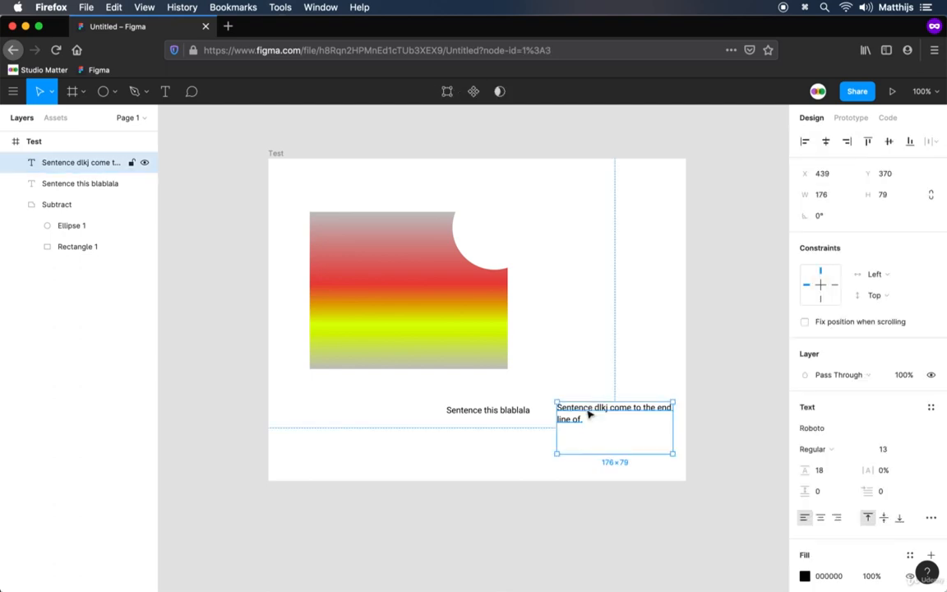
mouse_move(590, 411)
left_mouse_down()
mouse_move(385, 308)
mouse_move(429, 309)
mouse_move(598, 414)
left_mouse_up()
left_click(581, 362)
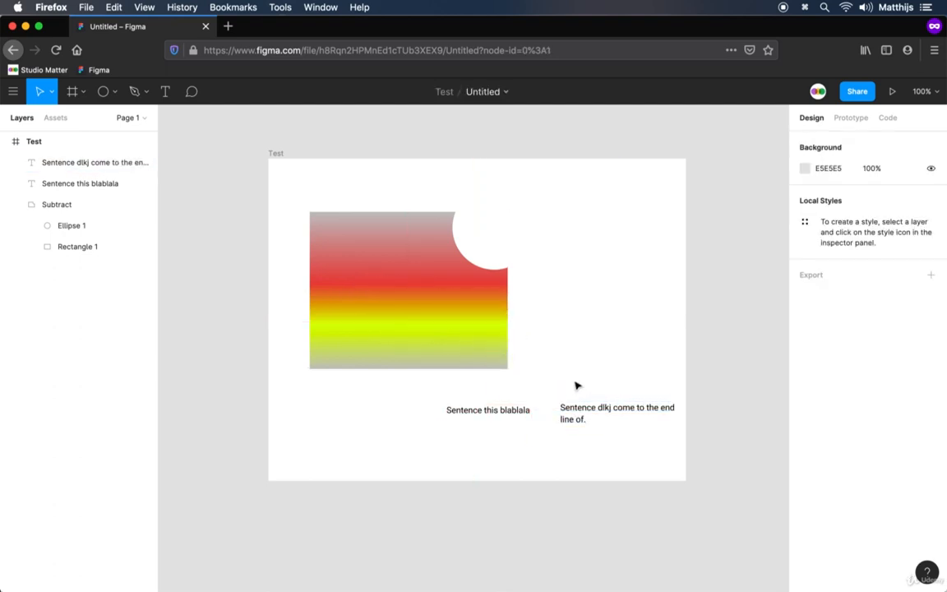
left_click(476, 417)
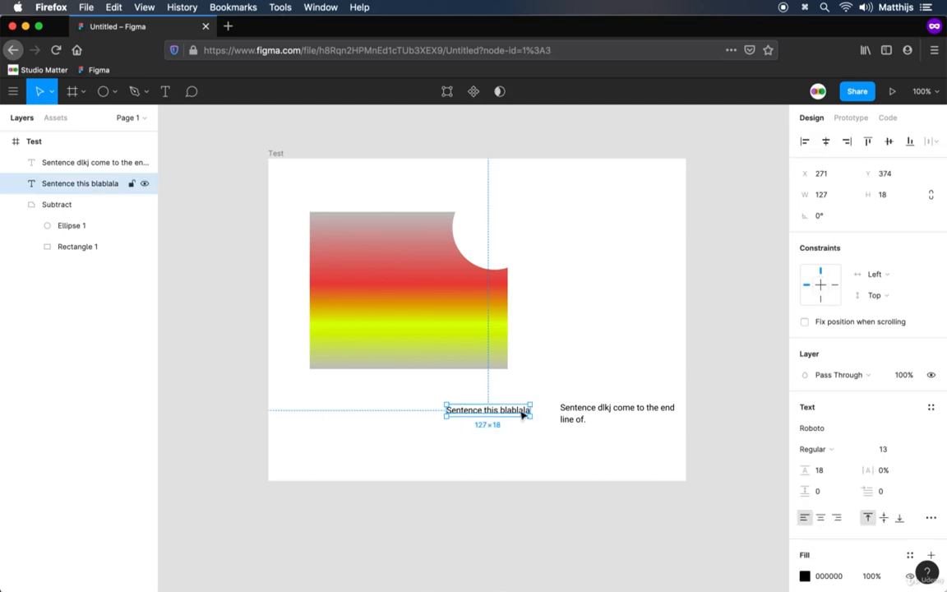
left_click_drag(523, 415, 485, 416)
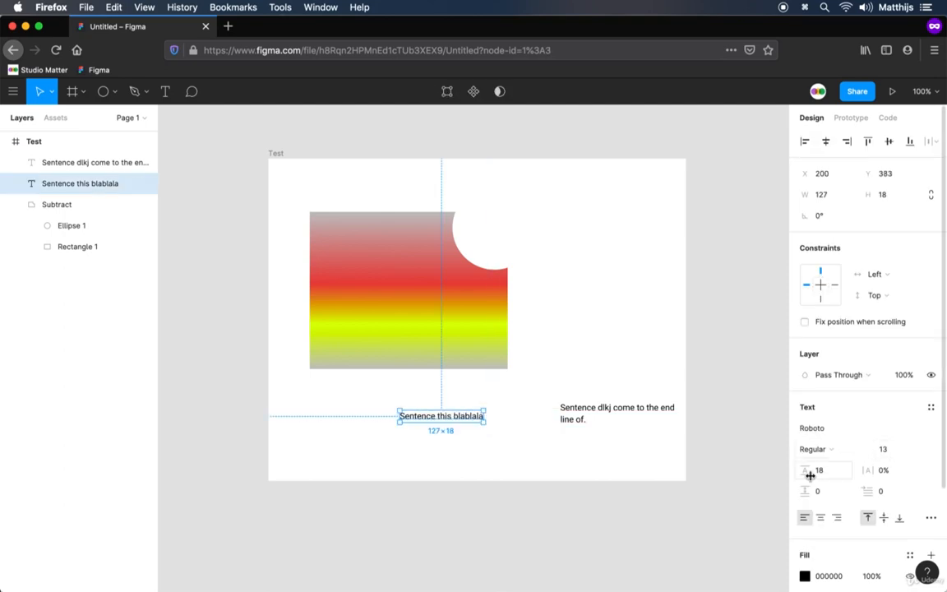
Set the font weight of "Sentence this blablala" to Bold.
scroll(838, 473, "down", 3)
left_click(839, 396)
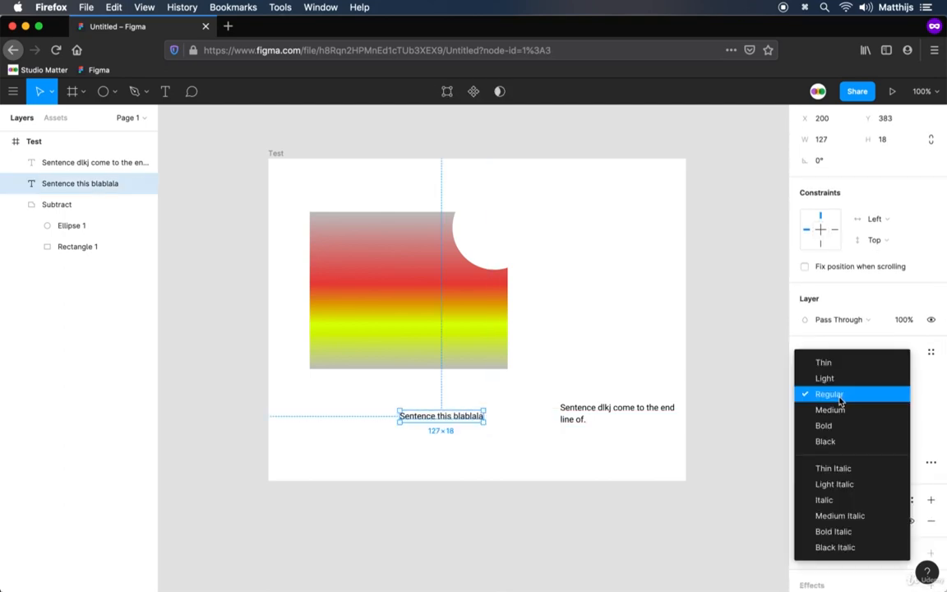
left_click(830, 425)
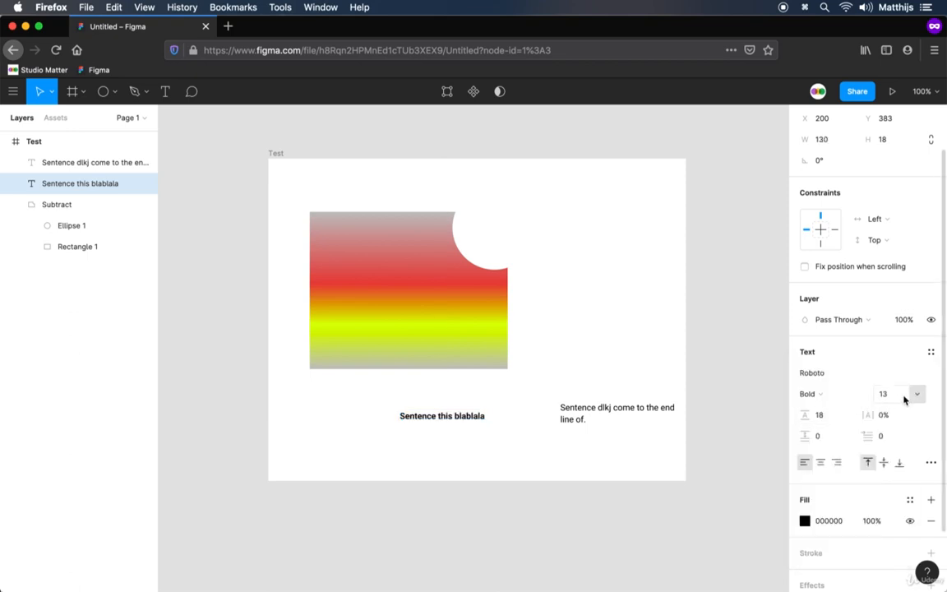
Set the font size of the bold sentence to 33.
left_click(900, 399)
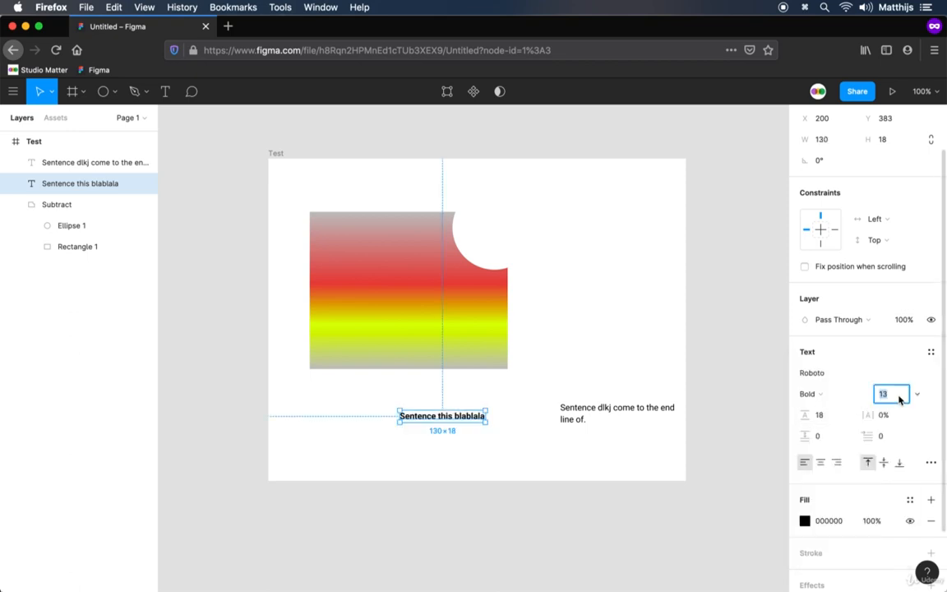
left_click(918, 394)
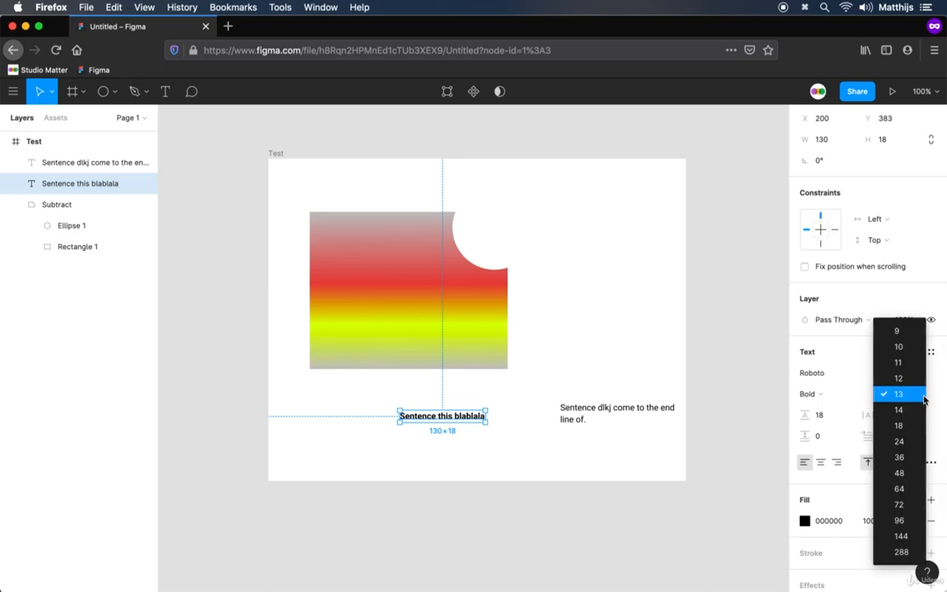
left_click(915, 394)
left_click(884, 398)
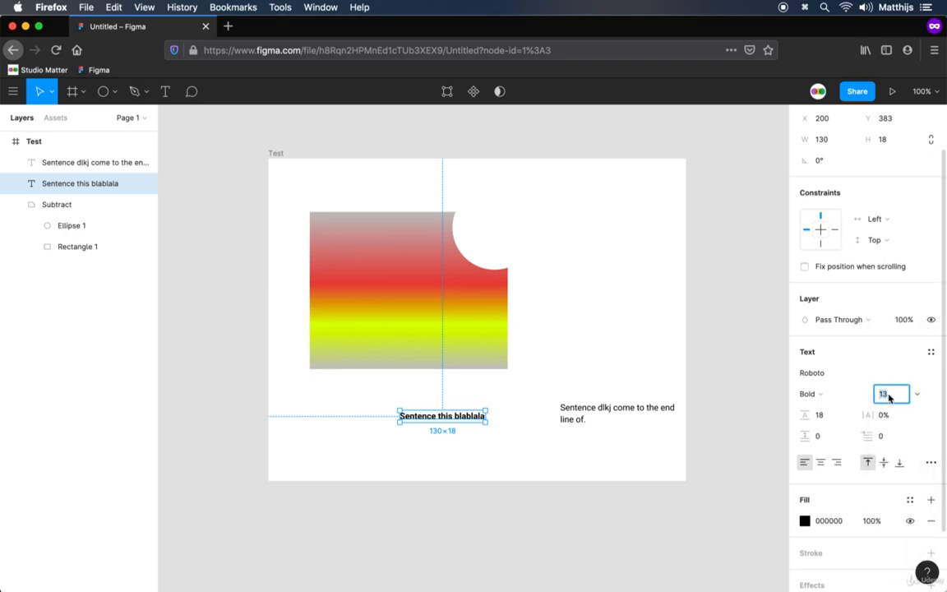
type("33")
key("Return")
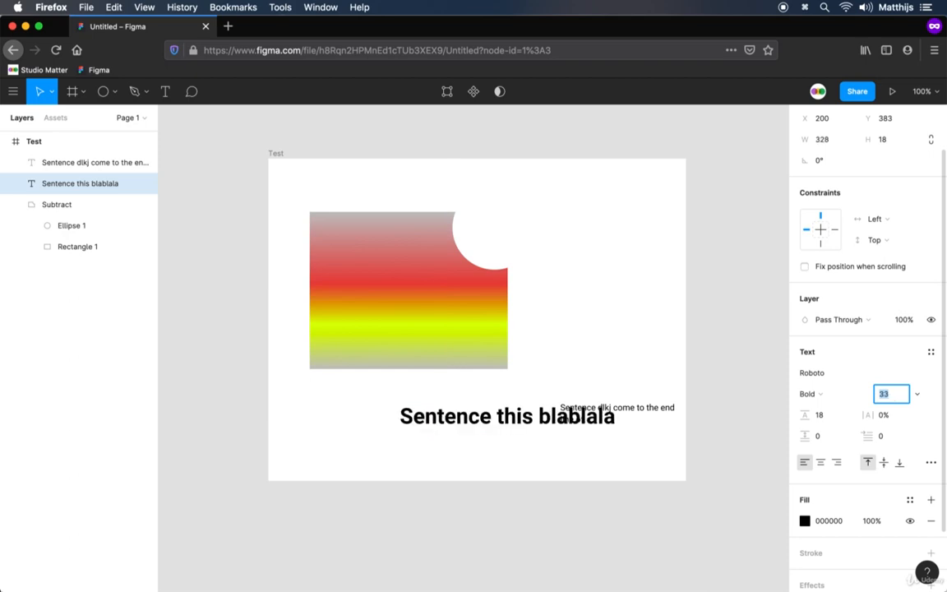
Step the bold sentence's font size up and down in increments of 10, ending at 23, and deselect it.
key("shift+Up")
key("shift+Up")
key("shift+Down")
key("shift+Down")
key("shift+Down")
key("shift+Down")
key("shift+Up")
key("shift+Up")
key("shift+Up")
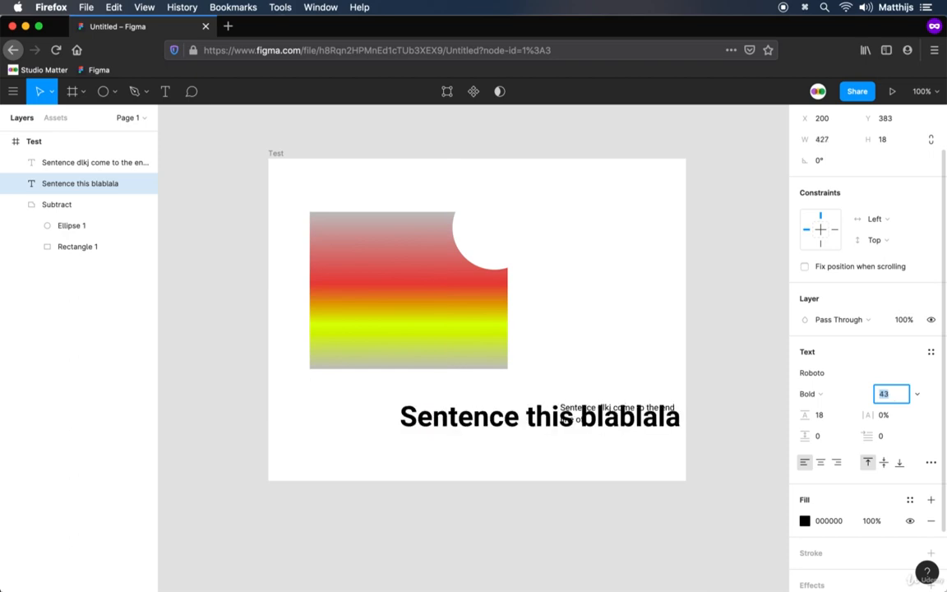
key("shift+Down")
key("shift+Down")
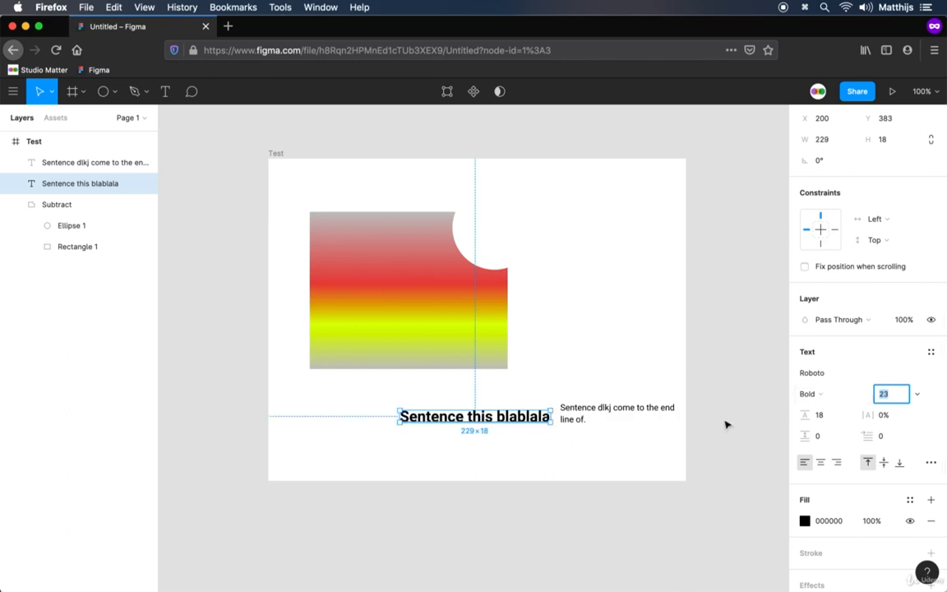
left_click(725, 422)
Move the bold sentence left to about X 74, Y 384, and try centered alignment before restoring left alignment.
left_click(428, 423)
left_click_drag(428, 422, 324, 423)
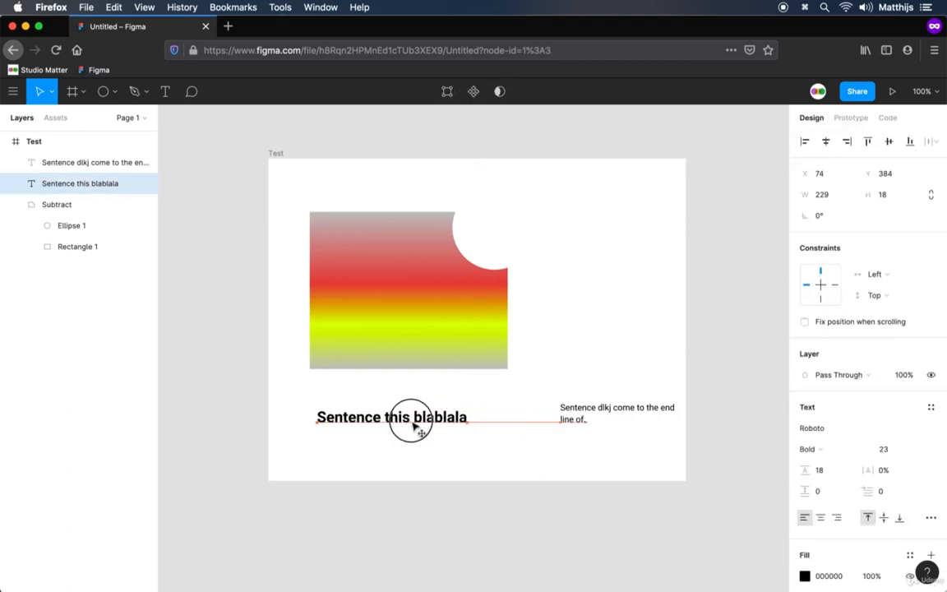
left_click(820, 518)
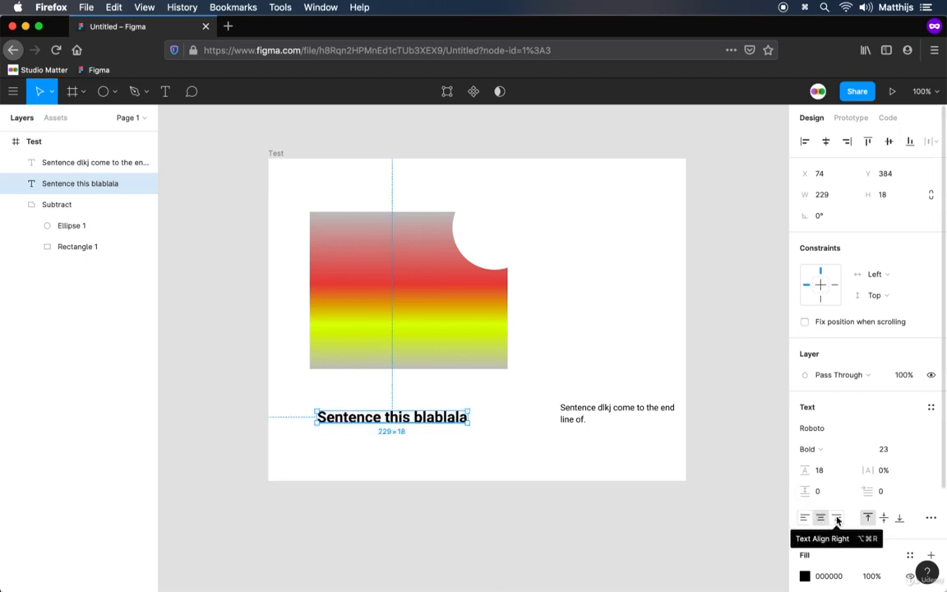
left_click(802, 518)
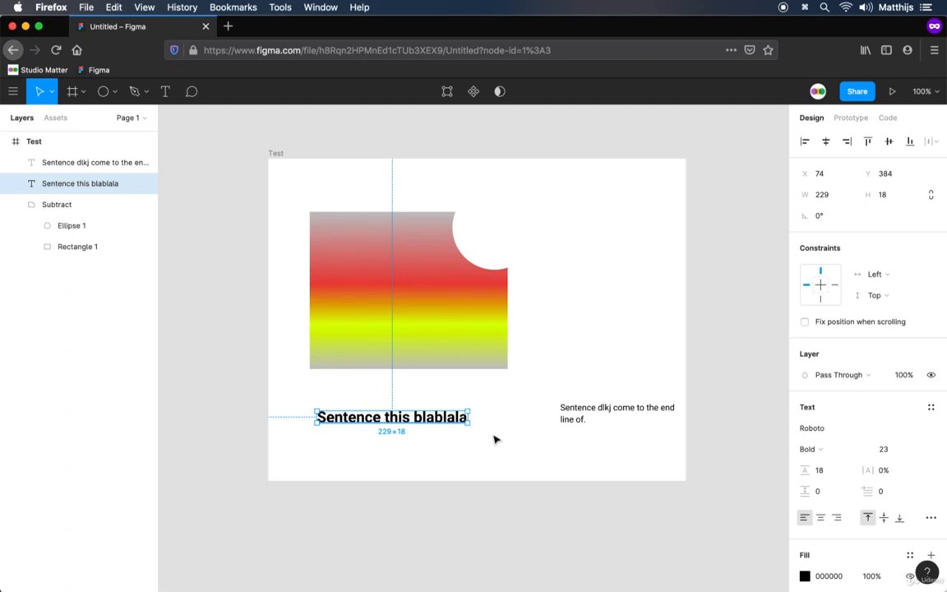
Center the text inside the two-line text box and move the box up to about X 429, Y 334.
left_click(567, 414)
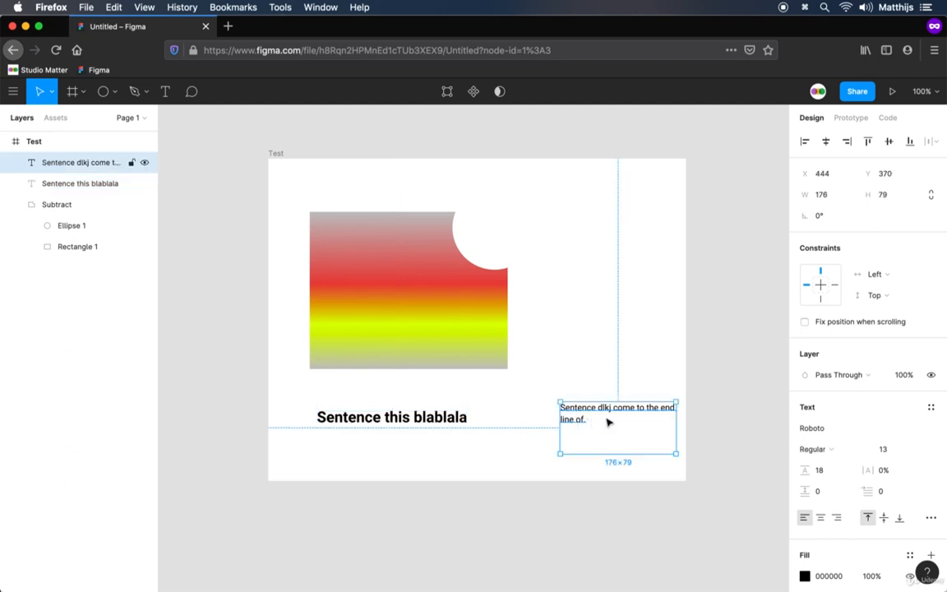
left_click(820, 518)
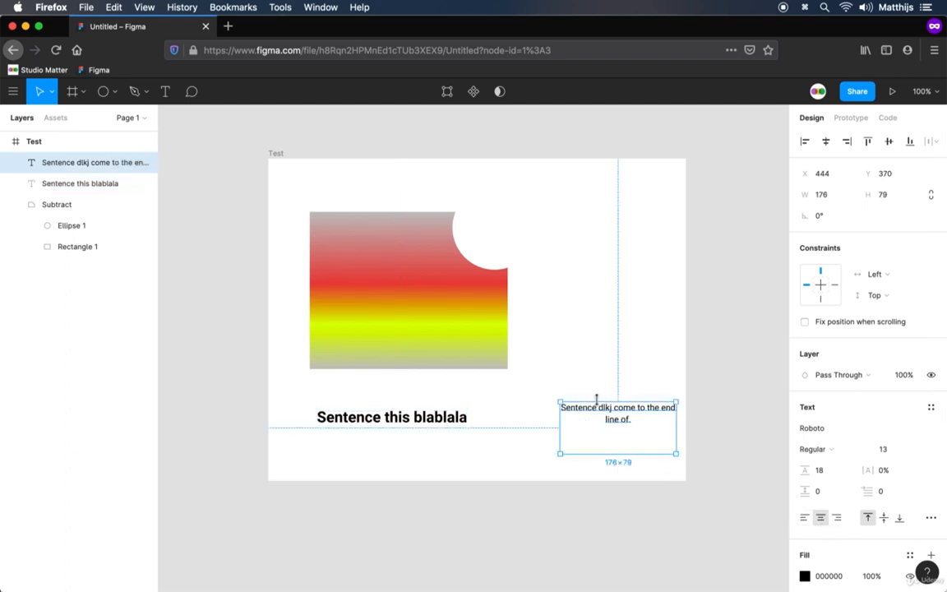
left_click(611, 419)
left_click_drag(611, 419, 601, 396)
left_click(836, 518)
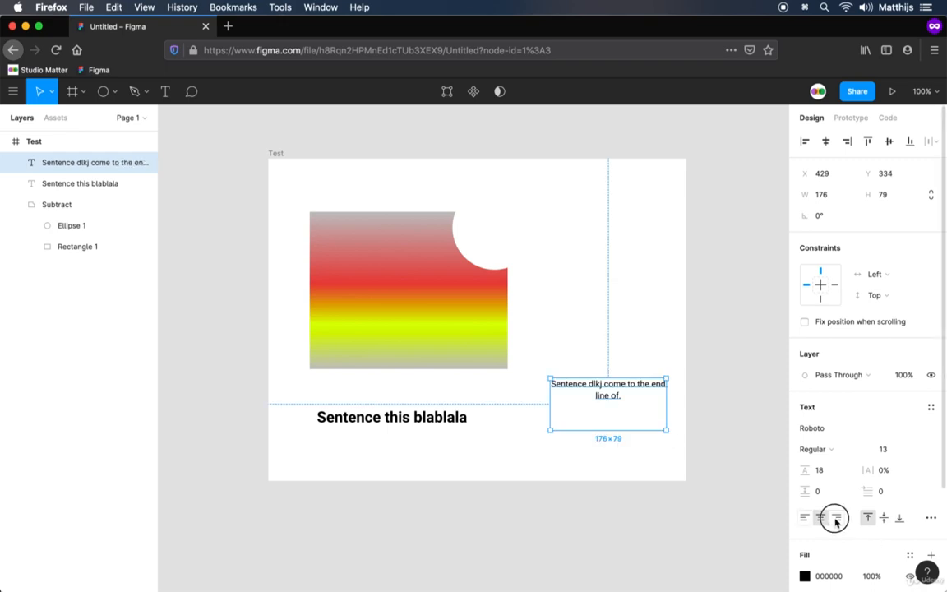
left_click(822, 518)
left_click(611, 423)
Review the advanced type details available for the two-line text box, from resizing and letter case to kerning, and close them.
left_click(932, 517)
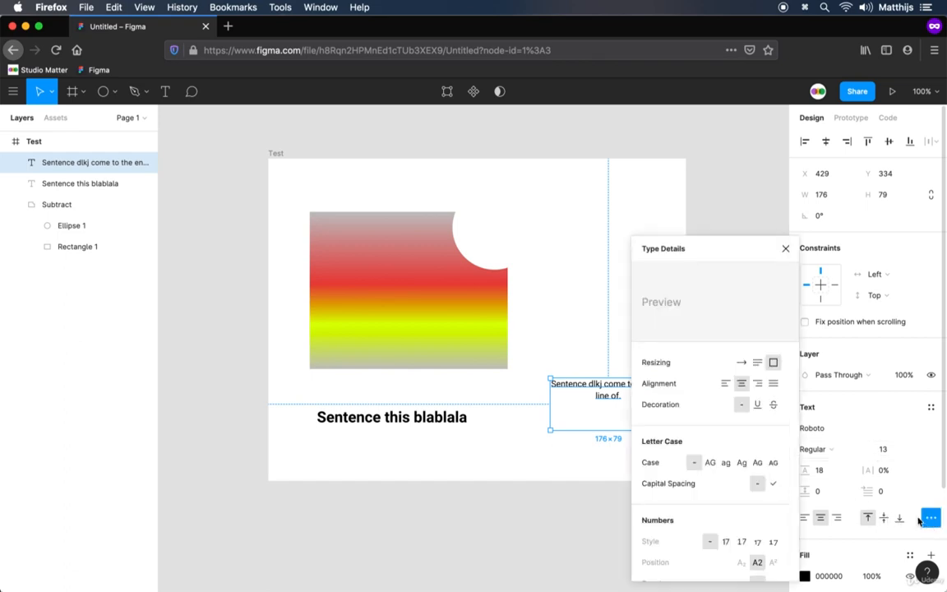
scroll(698, 513, "down", 1)
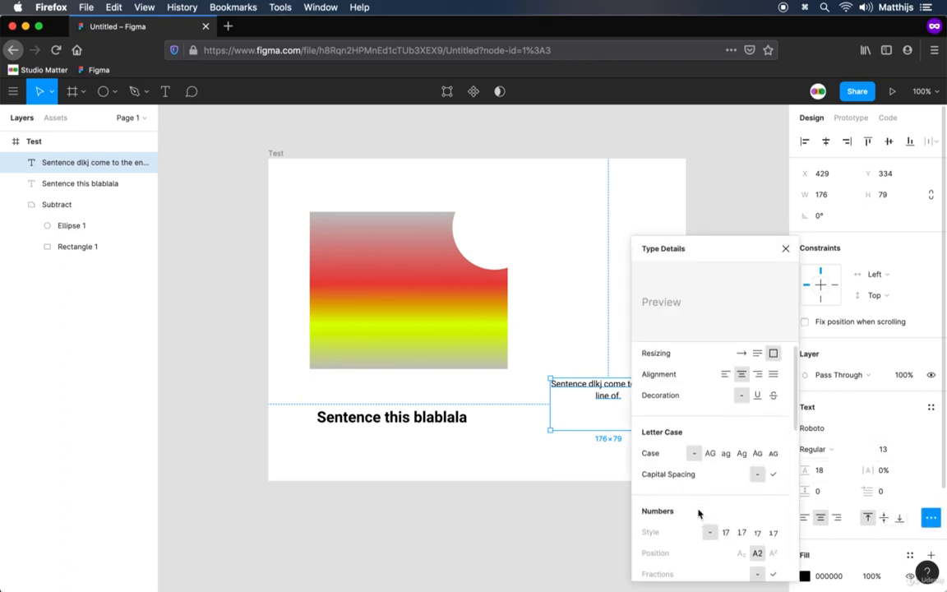
scroll(698, 514, "down", 10)
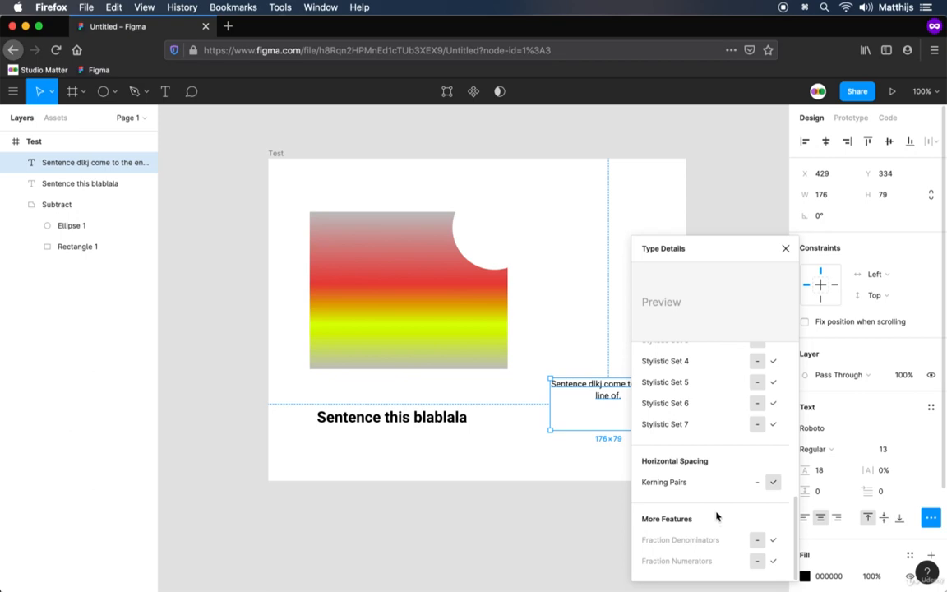
left_click(786, 249)
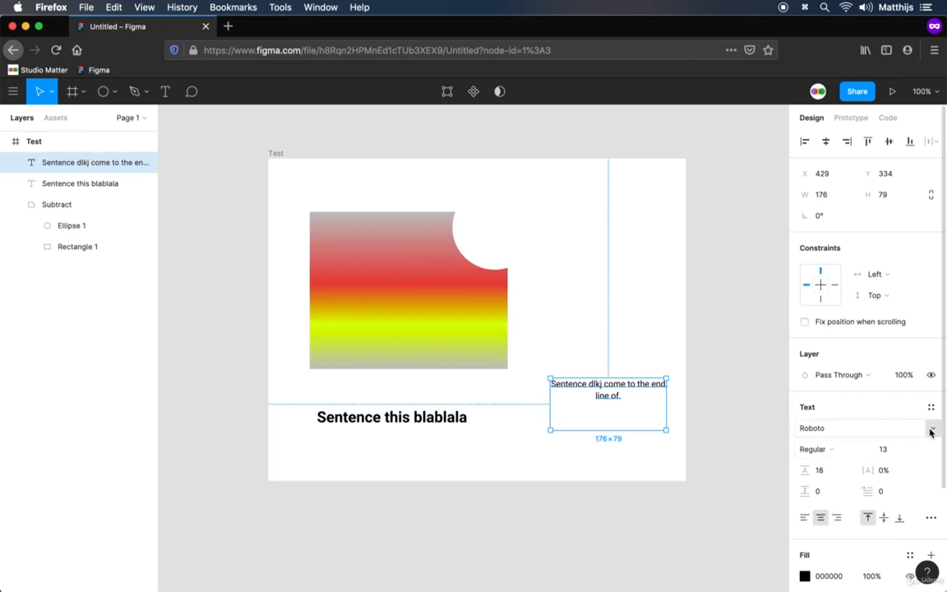
Browse the available fonts for the two-line text box and leave the list without choosing one.
left_click(932, 430)
scroll(897, 451, "up", 10)
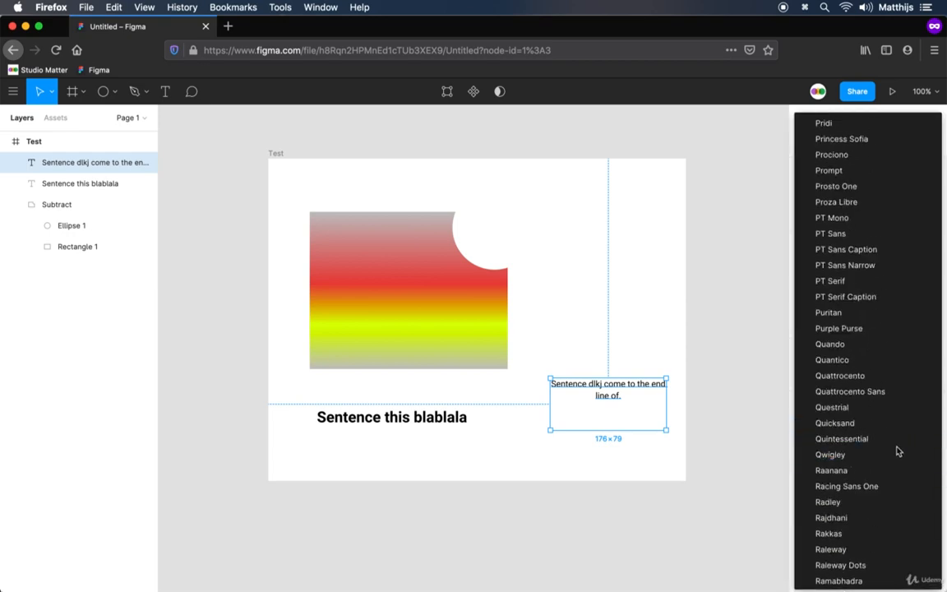
scroll(897, 451, "up", 10)
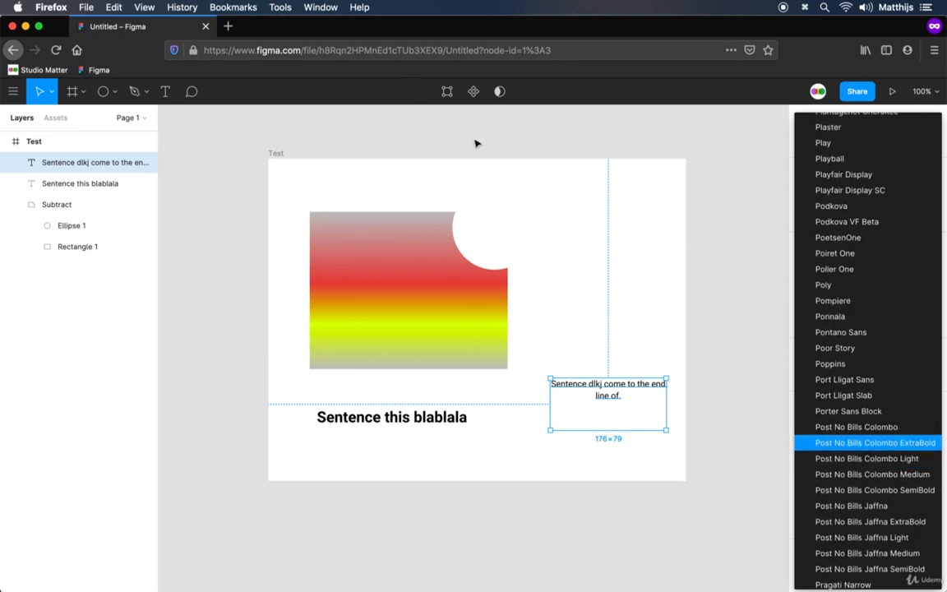
left_click(442, 122)
Open fonts.google.com in a new browser tab.
left_click(229, 25)
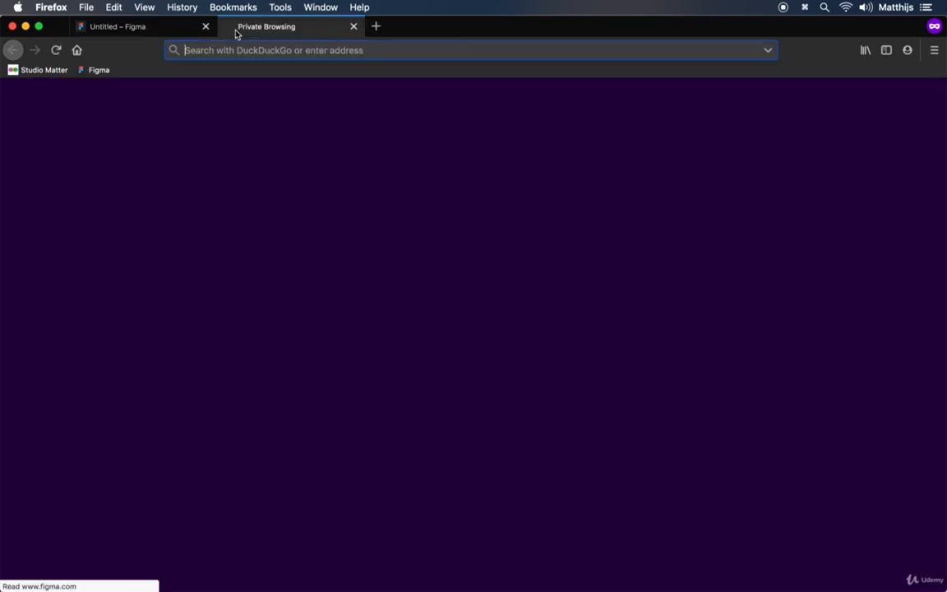
type("fonts")
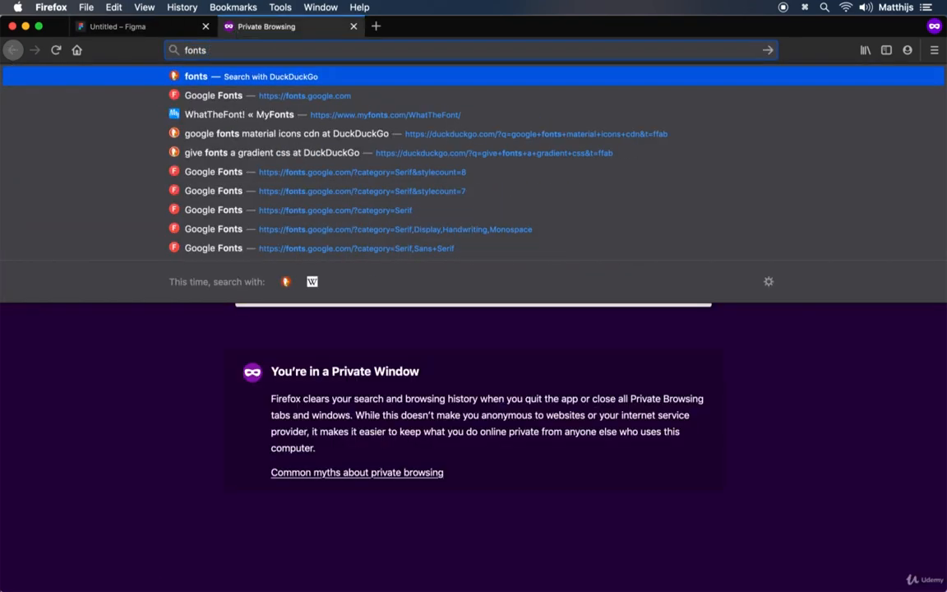
key("BackSpace")
type(".google.com")
key("Return")
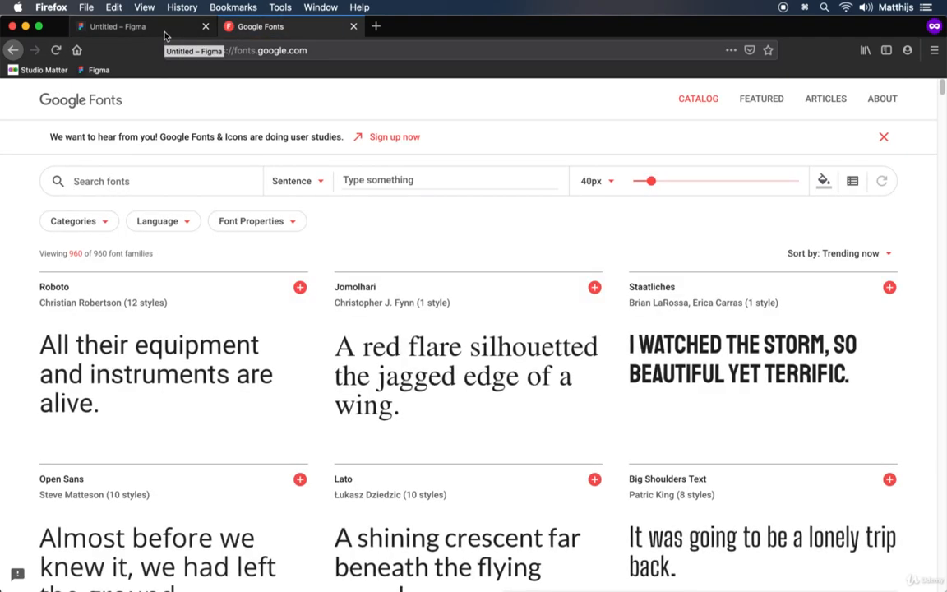
Set the custom preview text for the Google Fonts catalog to "Cupcake Company".
left_click(420, 184)
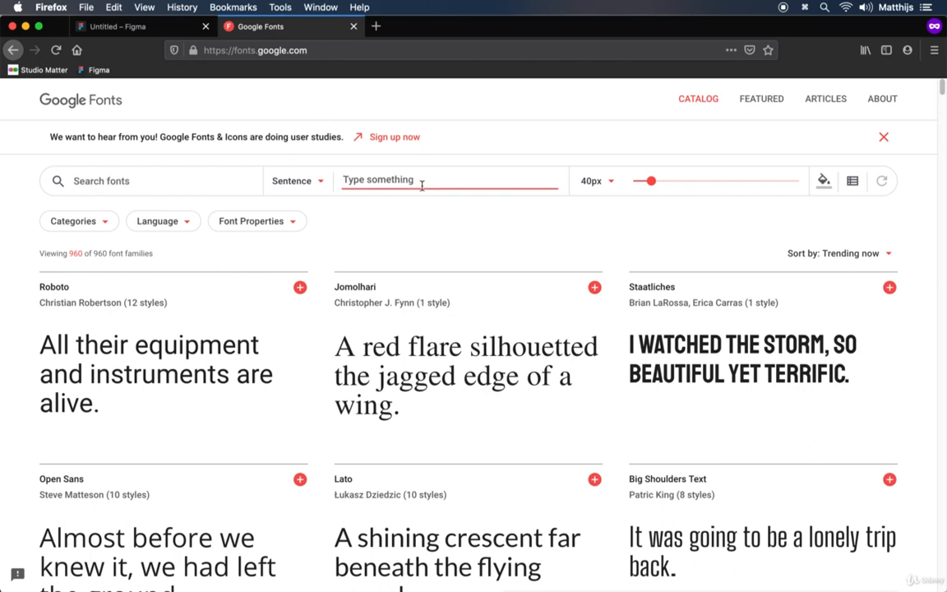
type("Cupcake")
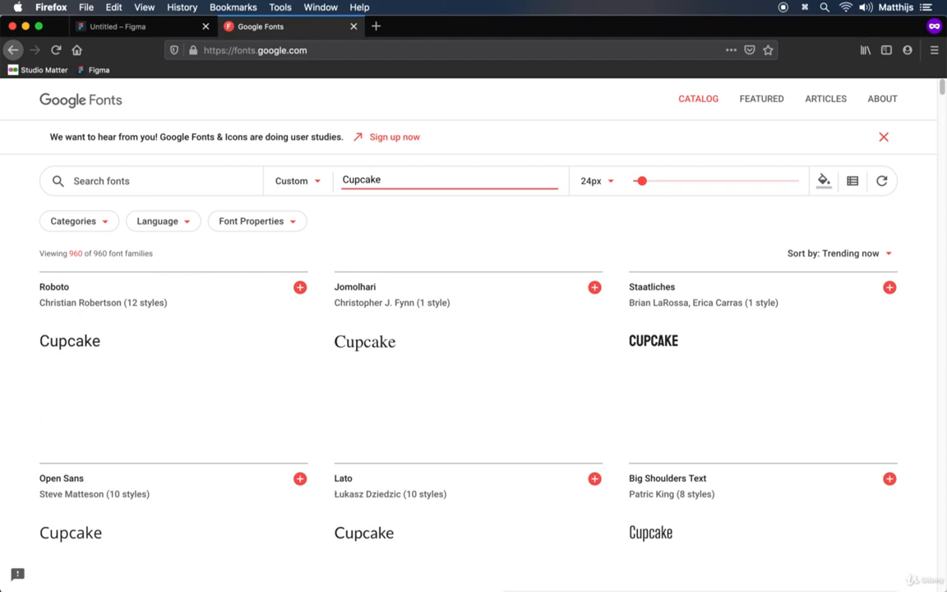
type(" Compoany")
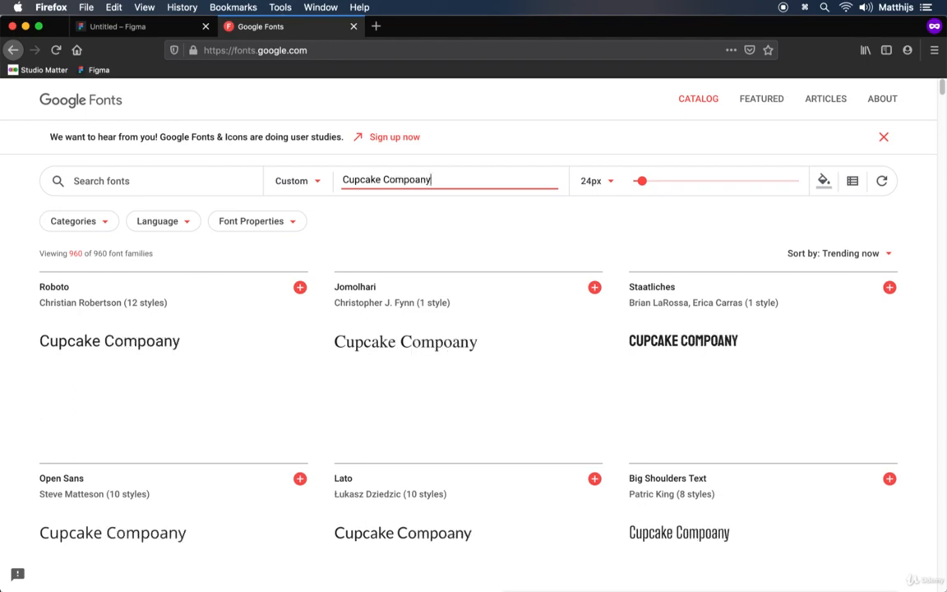
key("BackSpace")
key("BackSpace")
key("BackSpace")
key("BackSpace")
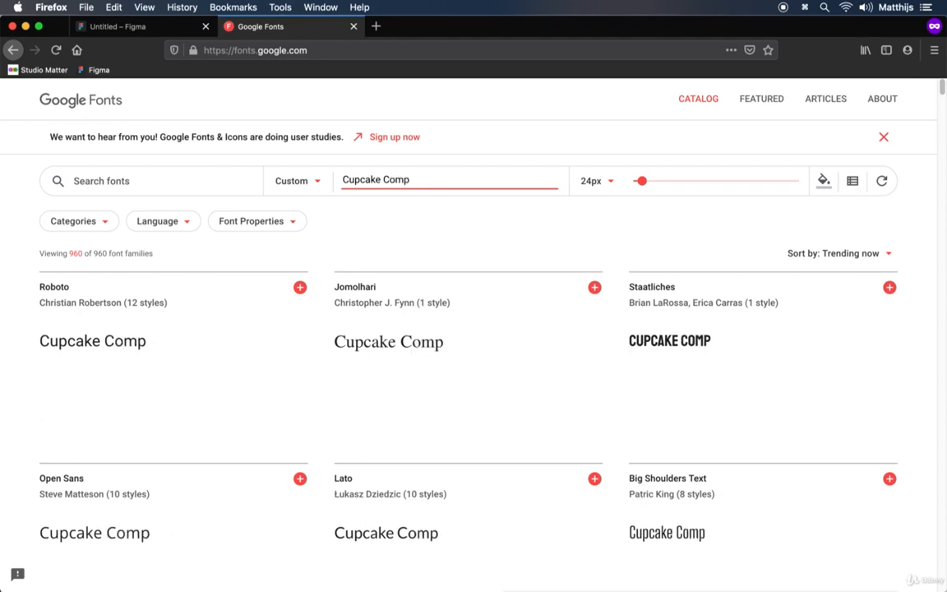
type("any")
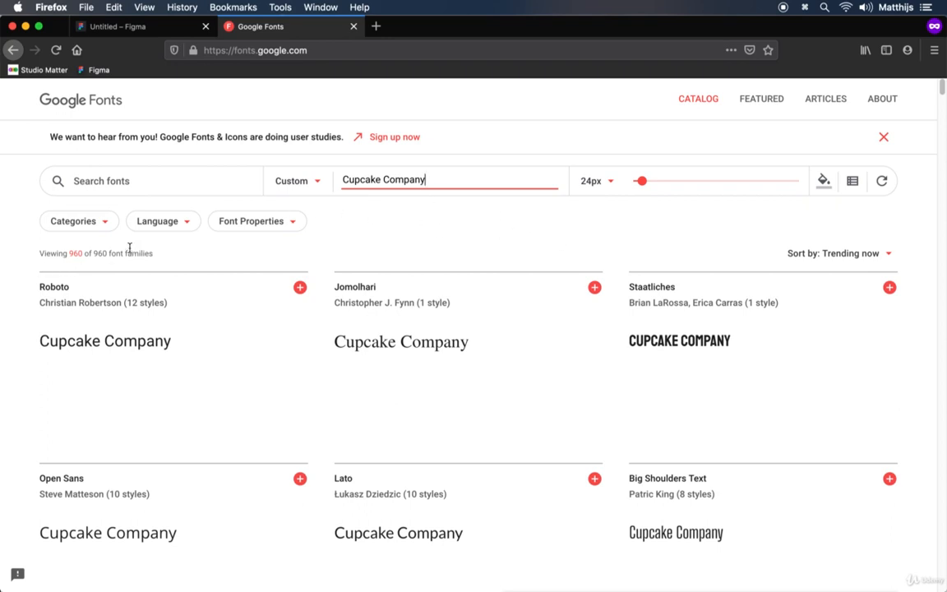
Limit the font categories to Serif by excluding Sans Serif, Display, Handwriting and Monospace.
left_click(107, 223)
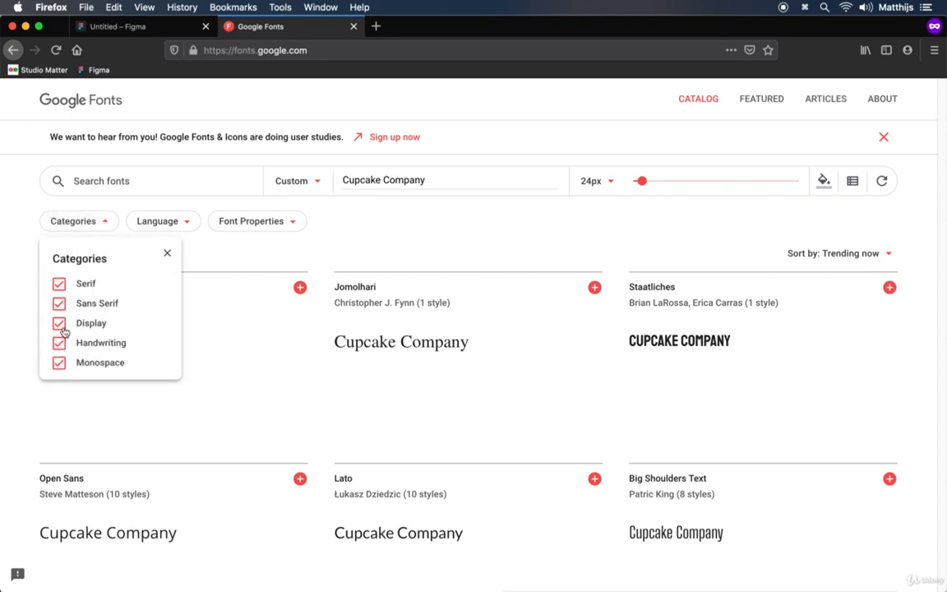
left_click(58, 303)
left_click(59, 323)
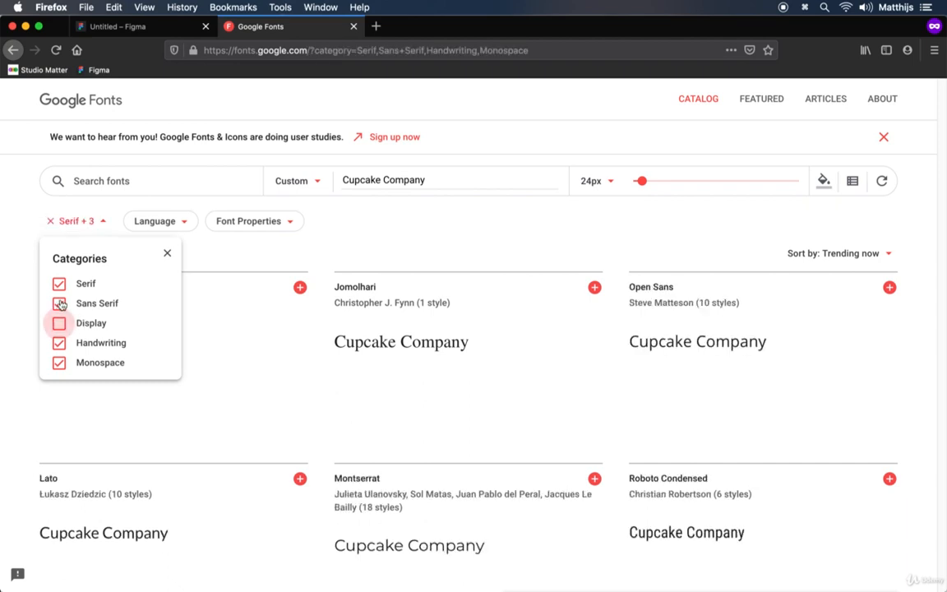
left_click(58, 343)
left_click(93, 364)
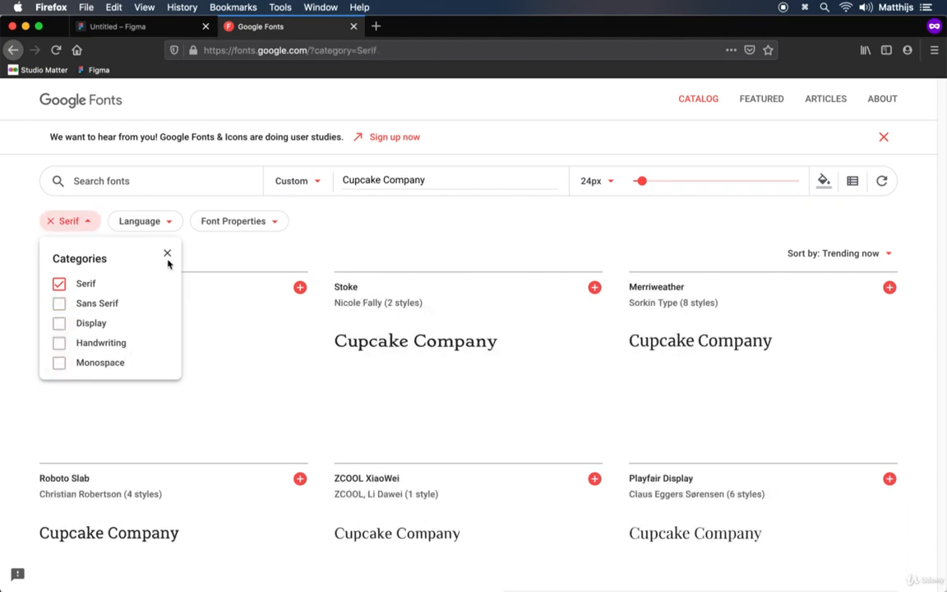
Filter the serif fonts by number of styles, set to 3+, and close the font properties.
left_click(280, 229)
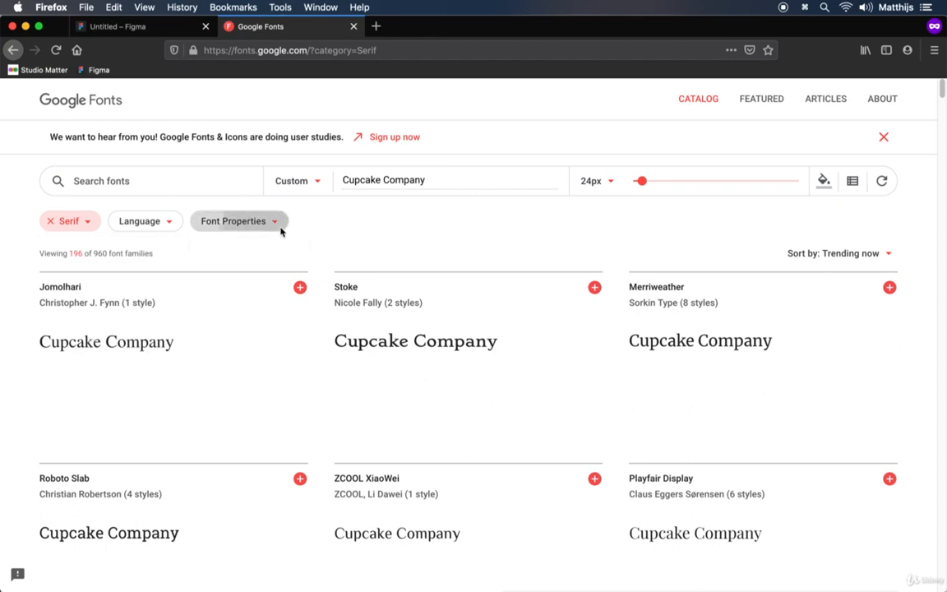
left_click(211, 304)
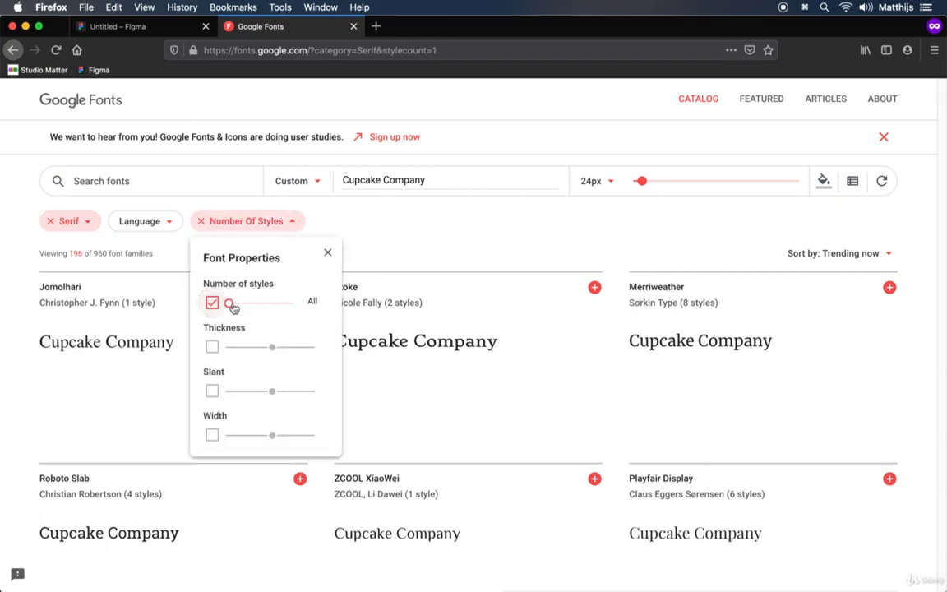
left_click_drag(233, 306, 237, 304)
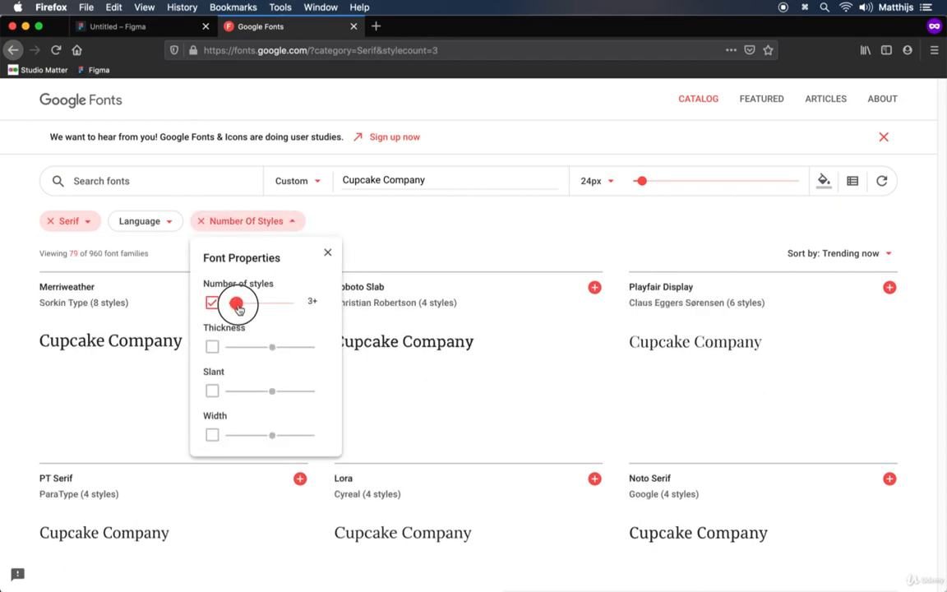
left_click(327, 254)
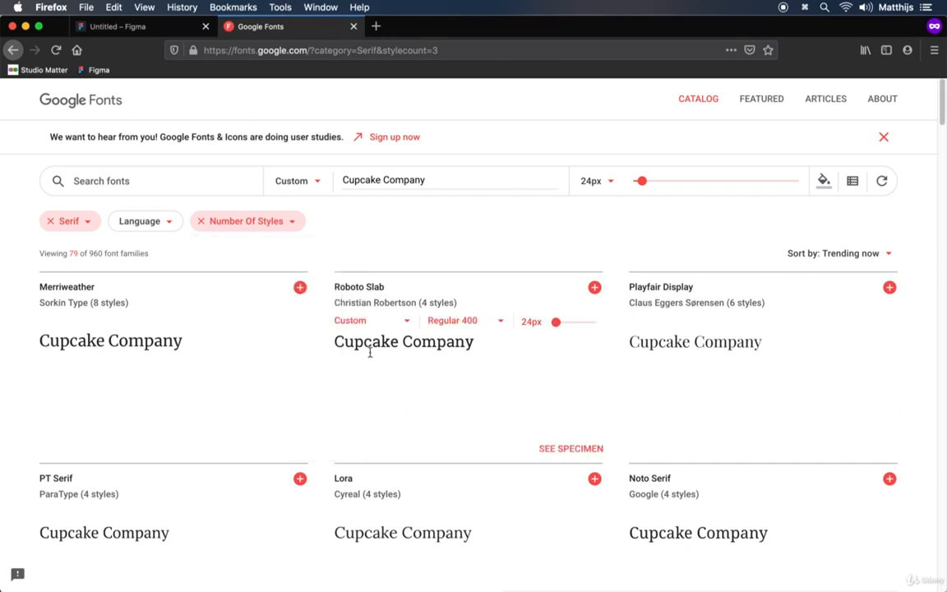
Switch back to Figma, change the font of "Sentence this blablala" to Roboto Slab, and deselect it.
left_click(116, 28)
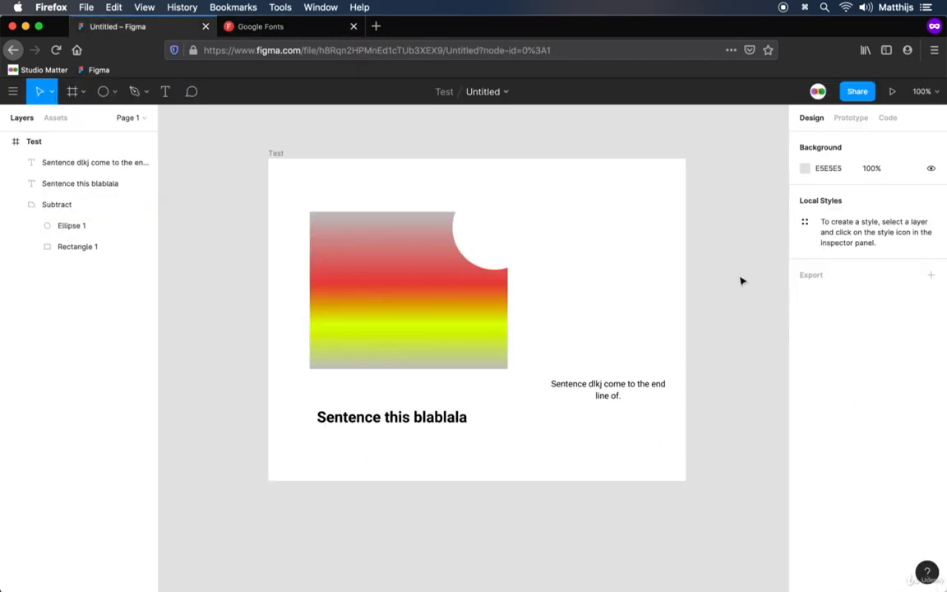
left_click(455, 417)
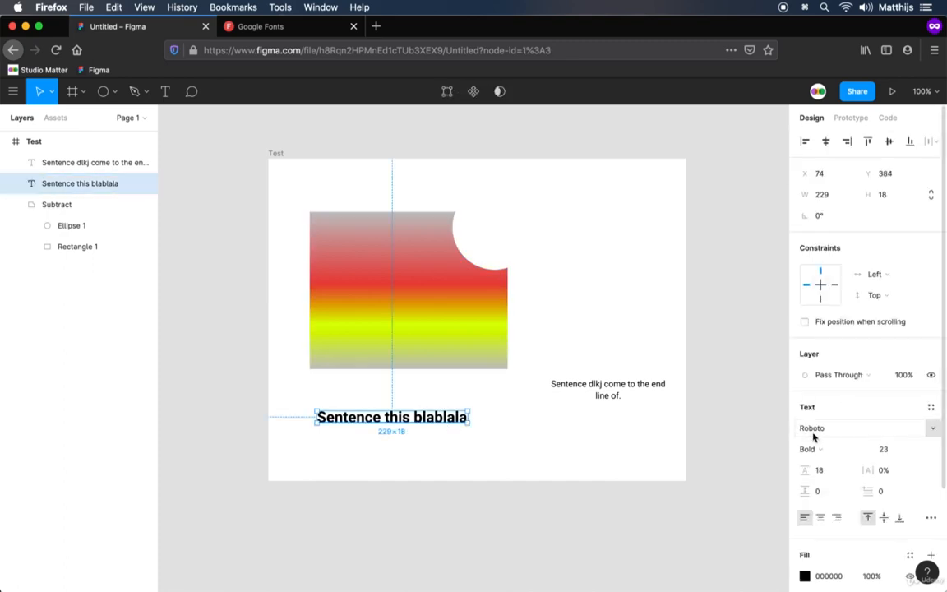
left_click(819, 435)
type("R")
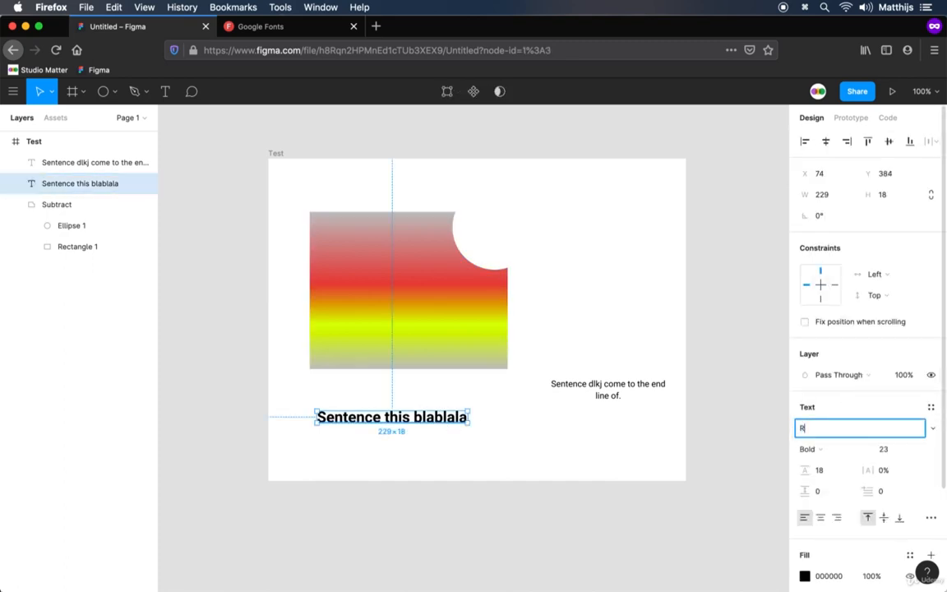
type("oboto Slab")
key("Return")
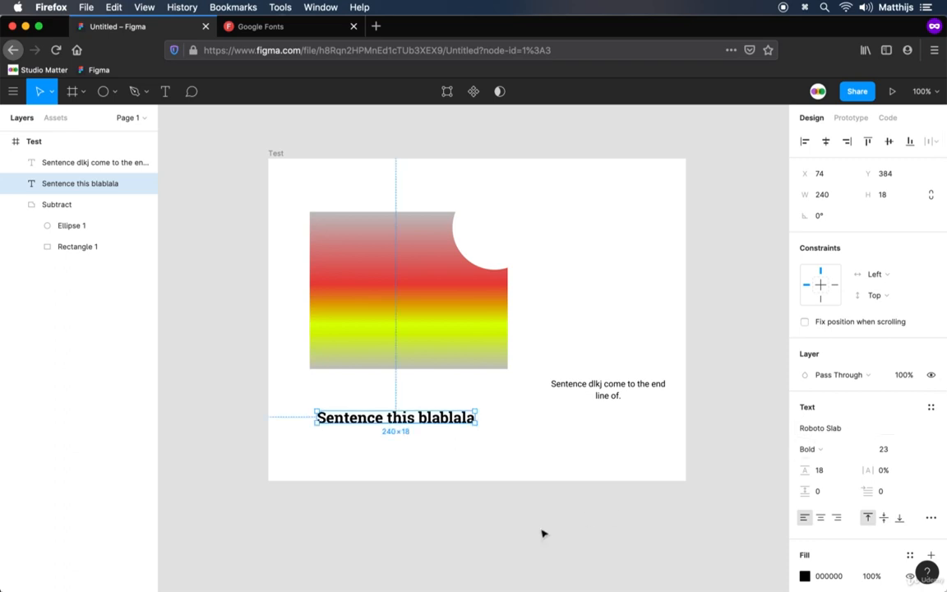
left_click(490, 512)
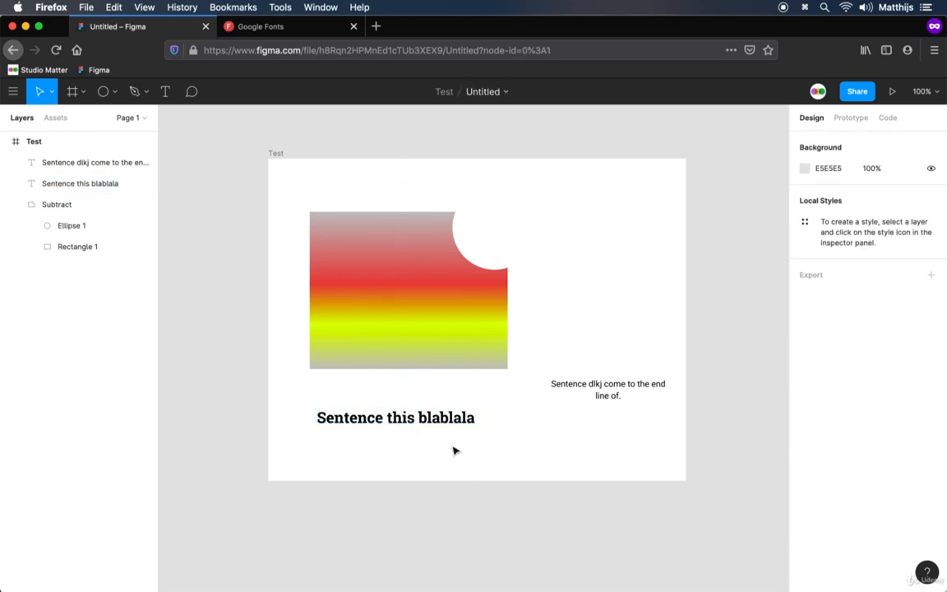
Move the bold sentence up to about X 78, Y 365, and change its fill to blue 205AEF.
left_click_drag(459, 425, 466, 419)
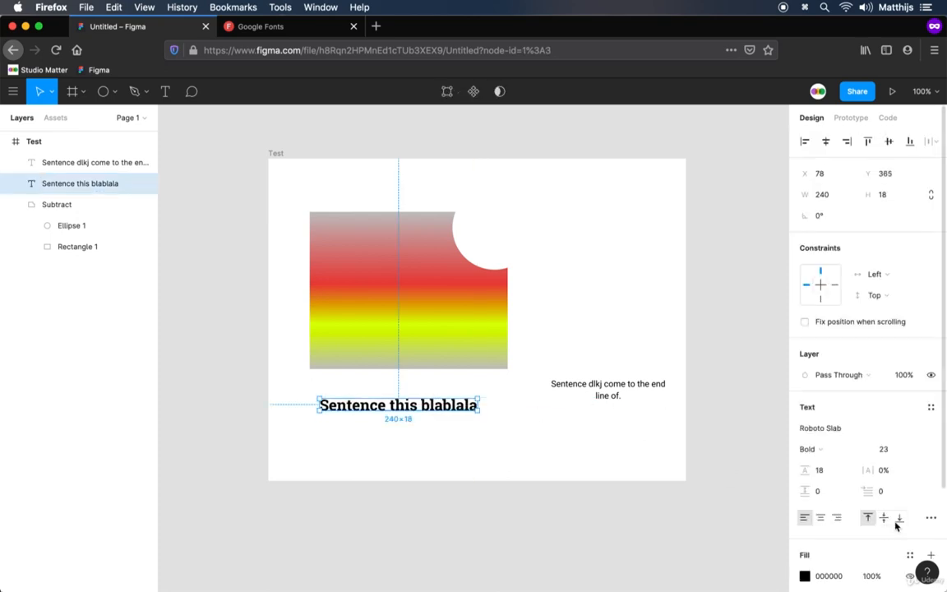
scroll(892, 524, "down", 3)
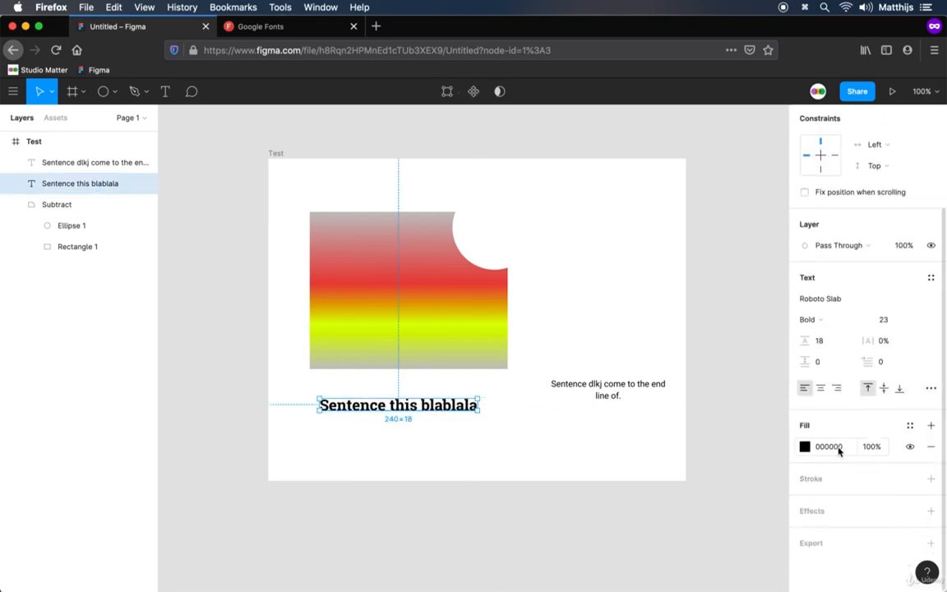
left_click(805, 446)
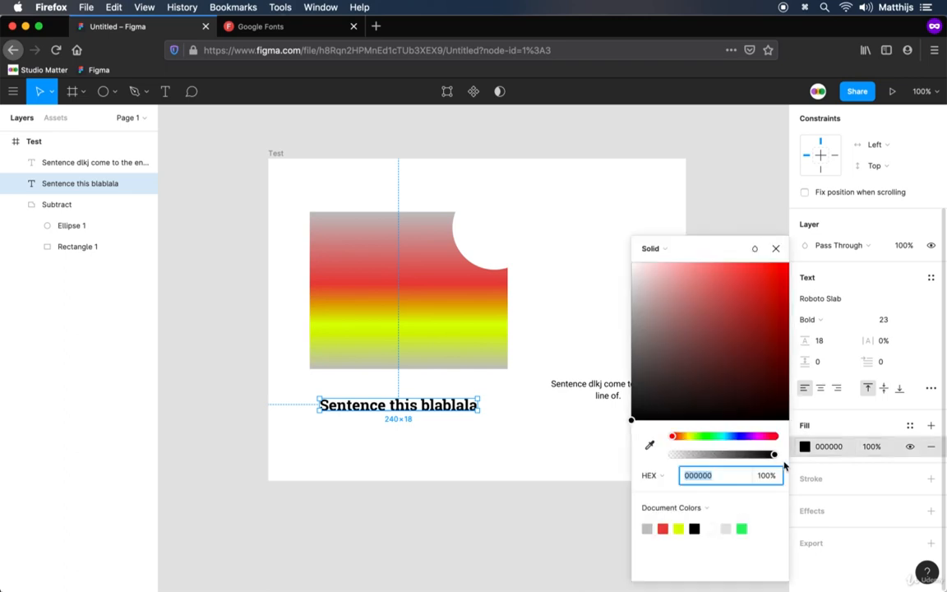
left_click_drag(700, 437, 736, 437)
left_click(768, 275)
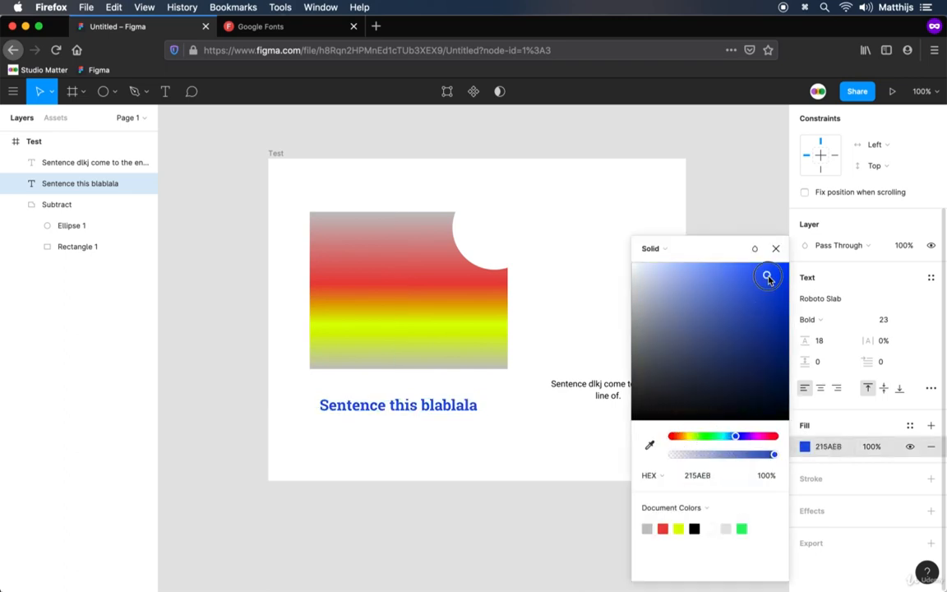
left_click(774, 205)
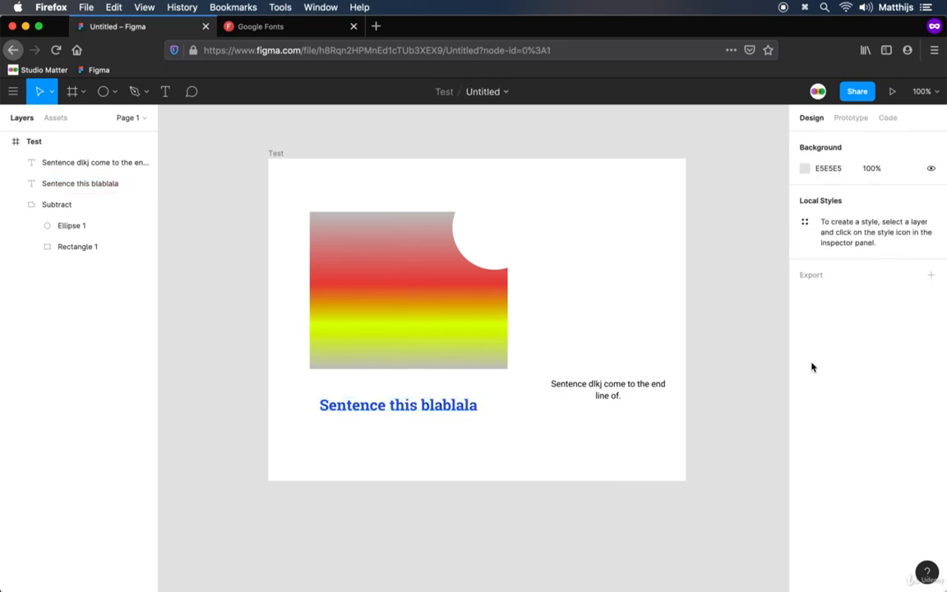
Add a black outside stroke to the blue sentence and raise its width step by step to 16.
left_click(398, 403)
scroll(829, 505, "down", 3)
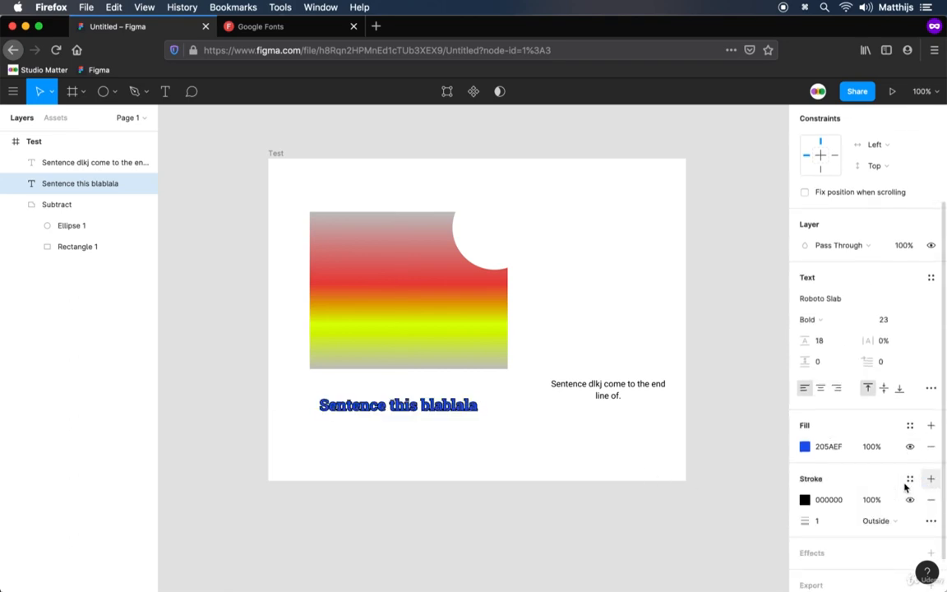
left_click(828, 523)
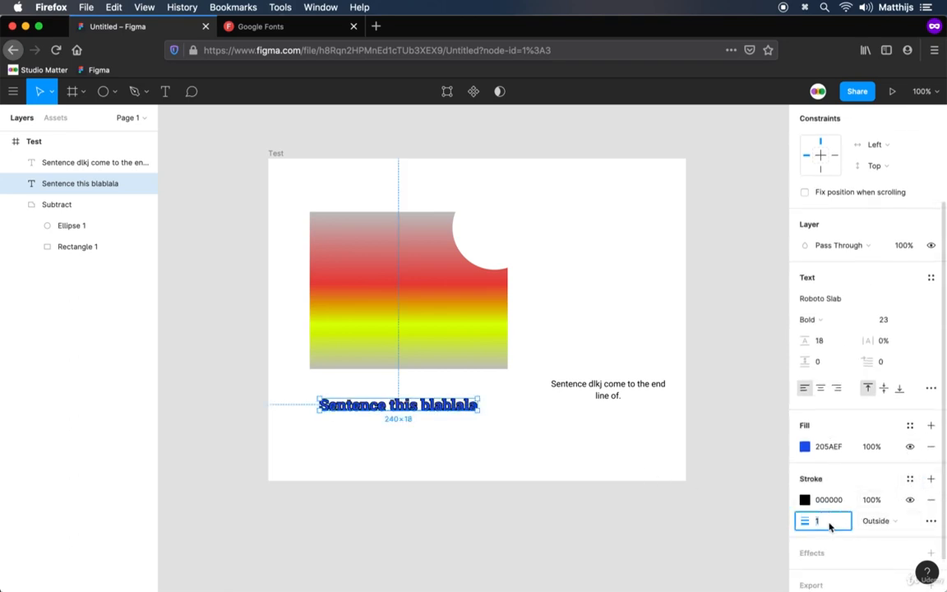
key("Up")
key("Up")
key("Up")
key("Up")
key("Up")
key("Up")
key("Up")
key("Up")
key("Up")
key("Up")
key("Up")
key("Up")
key("Up")
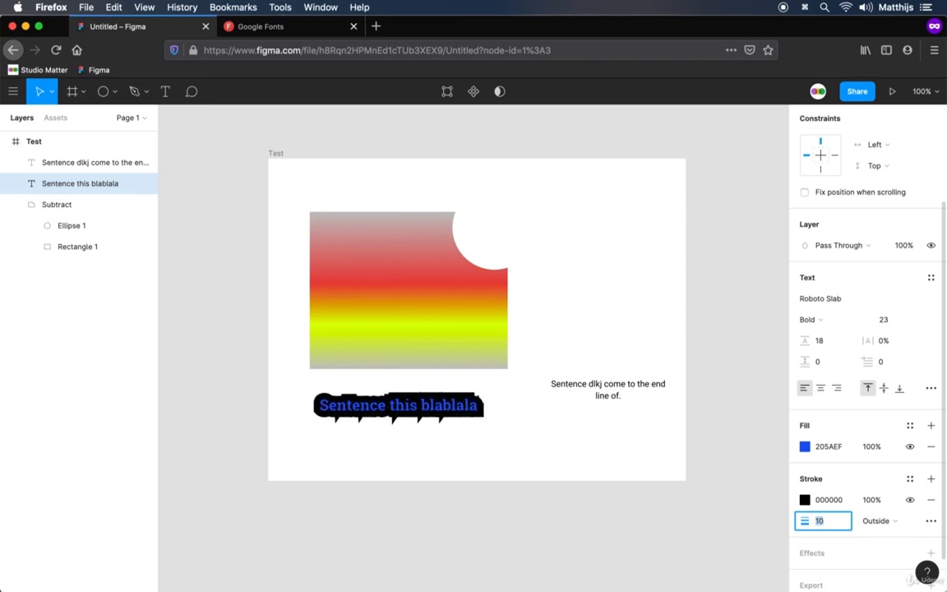
key("Up")
key("Up")
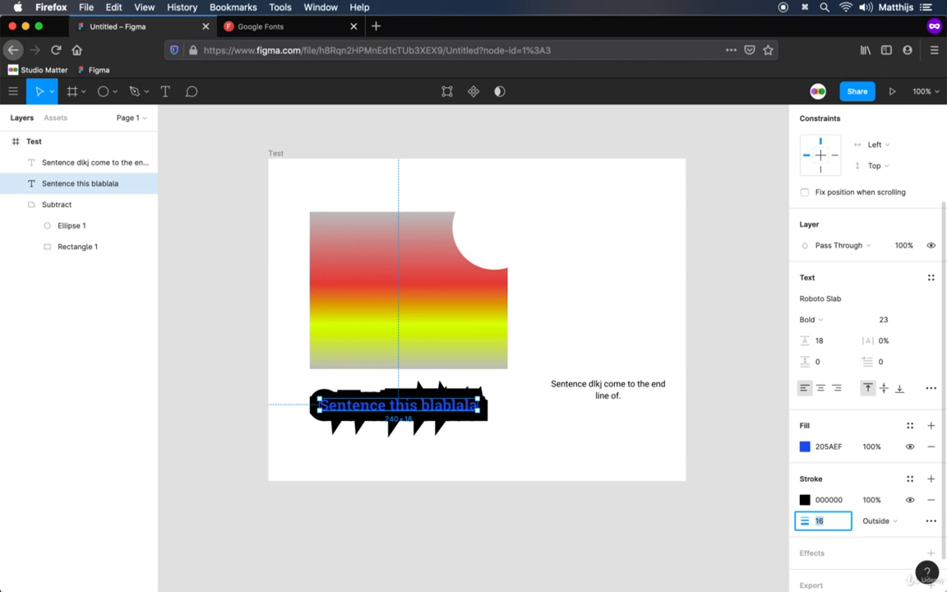
Lower the sentence's stroke width to 0, set it to 1, and remove the stroke.
key("Down")
key("Down")
key("Down")
key("Down")
key("Down")
key("Down")
key("Down")
key("Down")
key("Down")
key("Down")
key("Down")
key("Down")
key("Down")
key("Down")
key("Down")
key("Down")
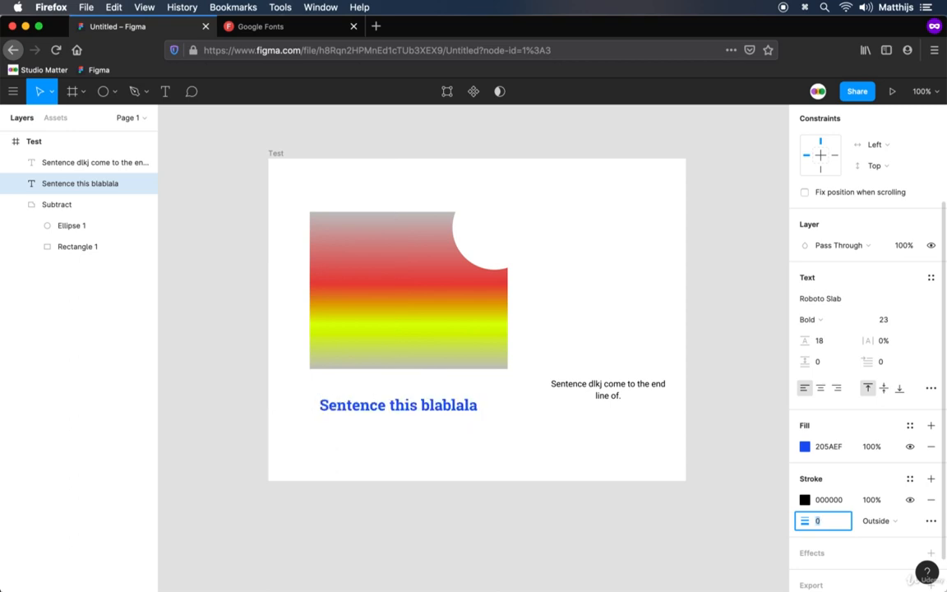
key("Up")
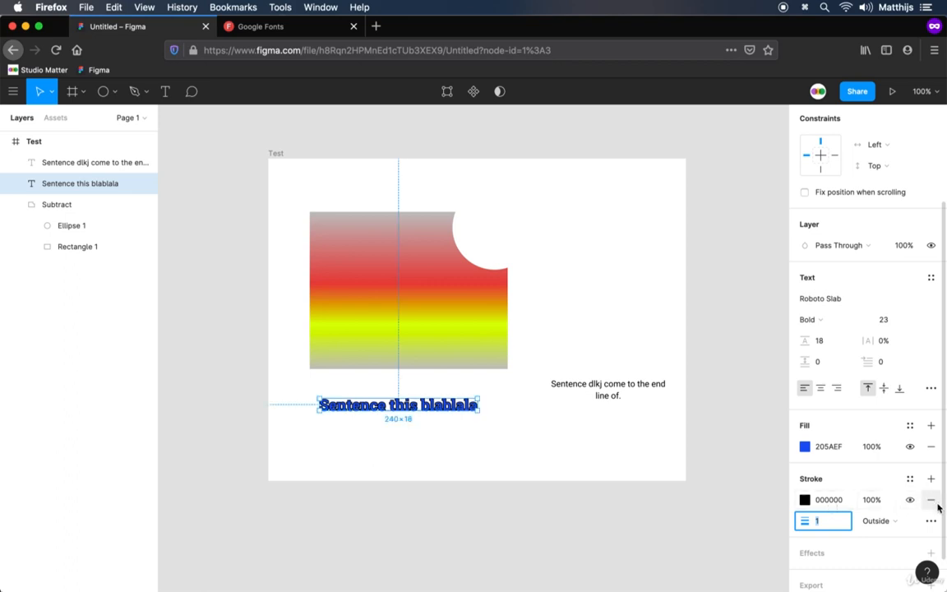
left_click(932, 505)
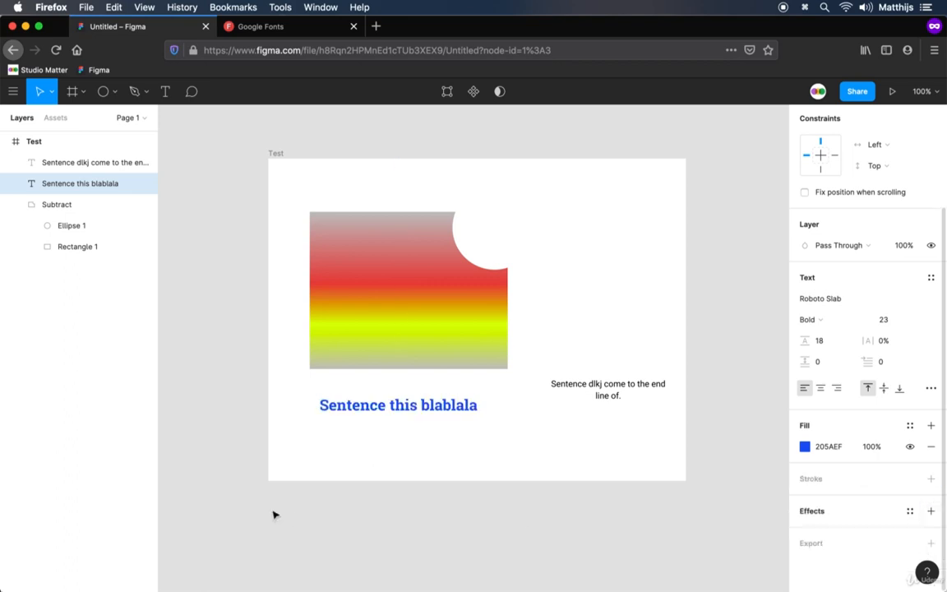
left_click(571, 518)
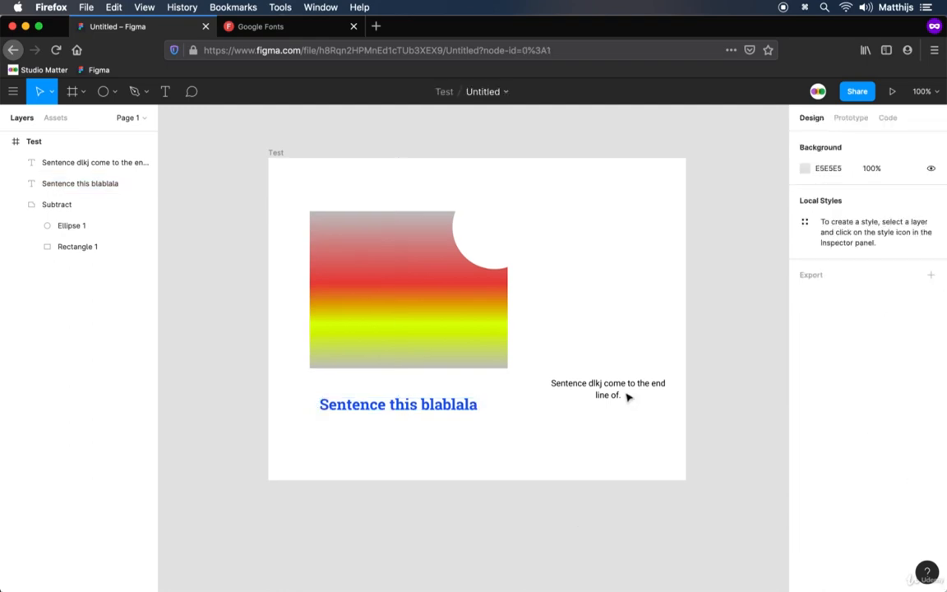
left_click(421, 408)
scroll(907, 475, "down", 3)
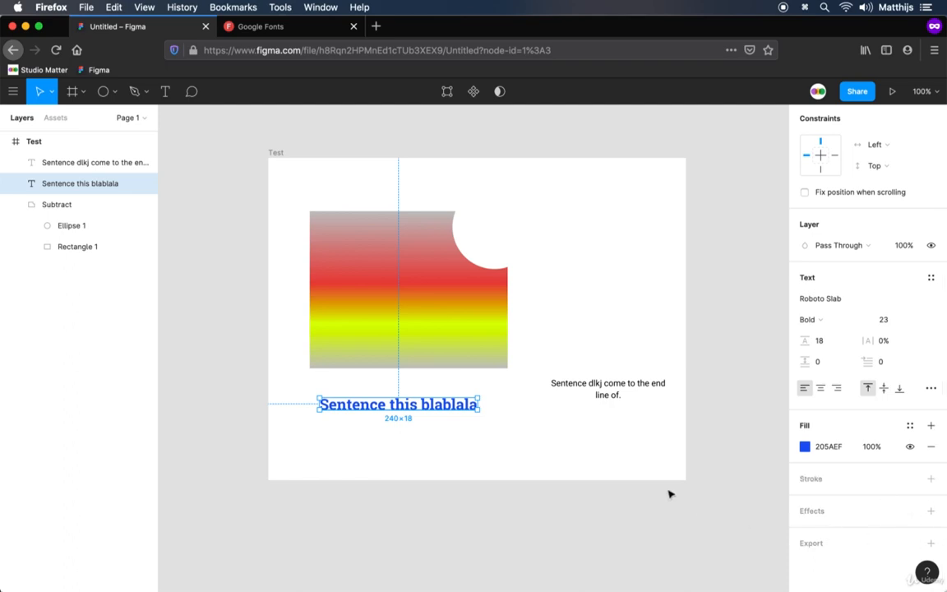
left_click(640, 524)
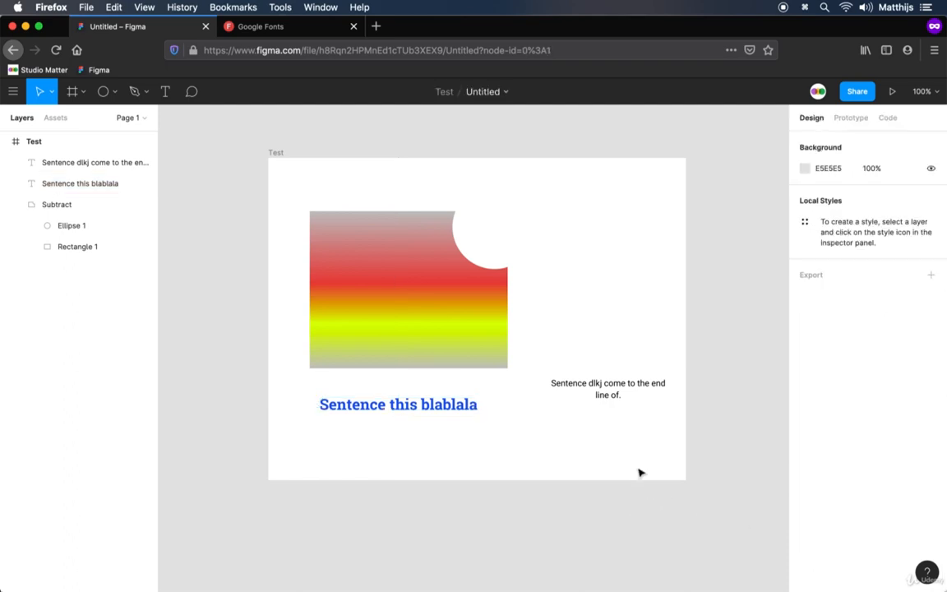
Select the two-line text box.
left_click(633, 382)
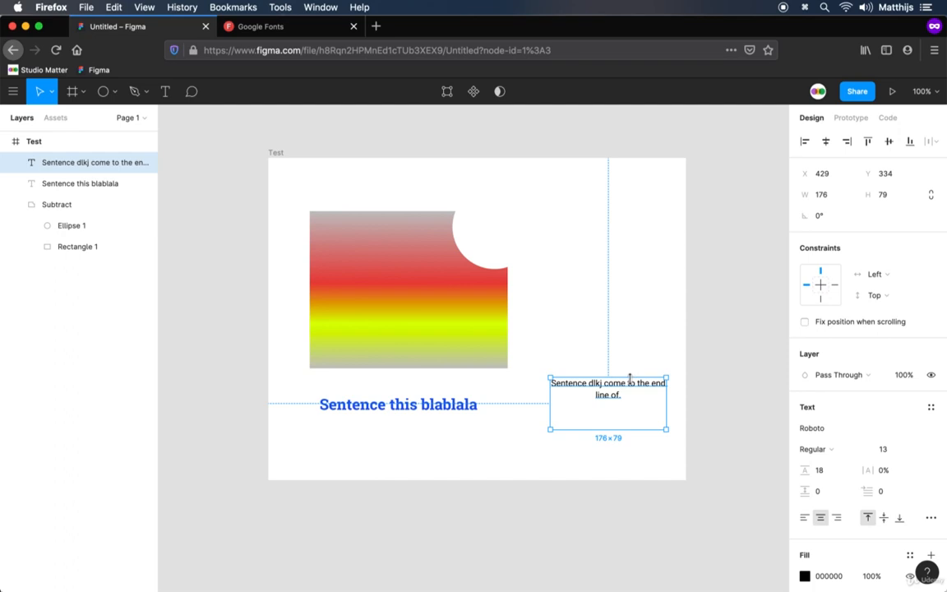